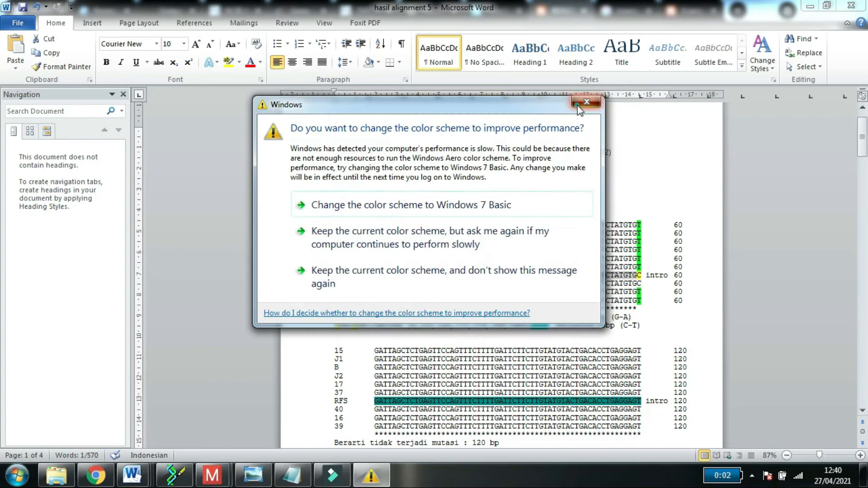
Step: Examine the yellow-highlighted TCG codon in the RFS row of the first alignment block
left_click(517, 275)
left_click_drag(517, 275, 510, 275)
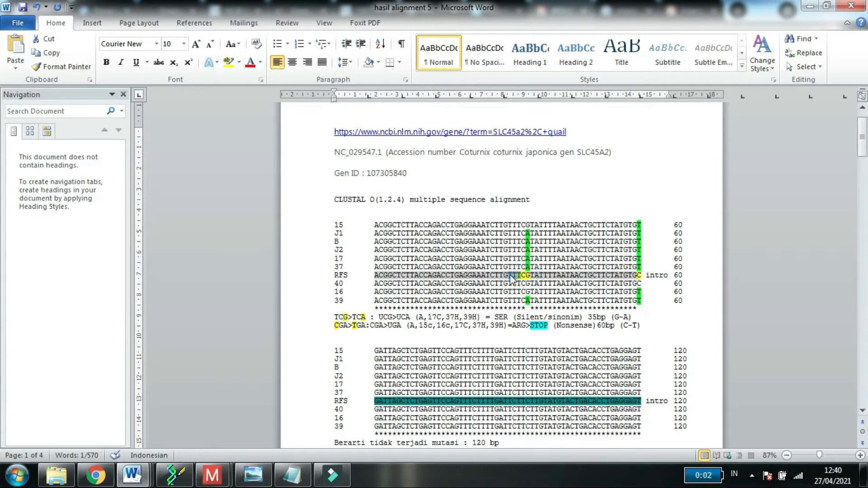
left_click(525, 276)
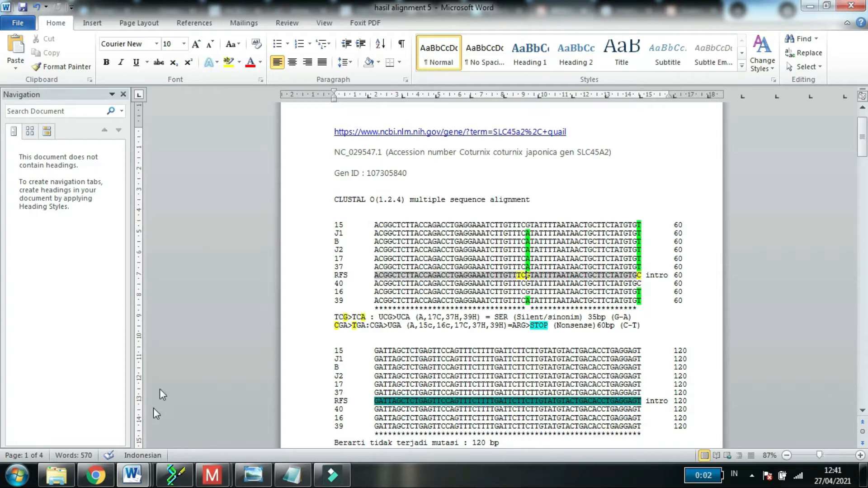
Step: Look at the Word document with the ACGGCTCTTACC sequence and switch to Document1
left_click(132, 475)
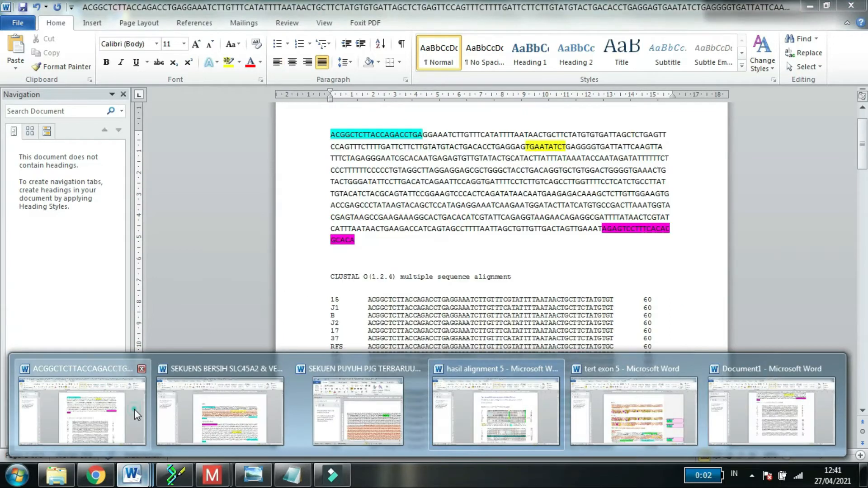
left_click(135, 409)
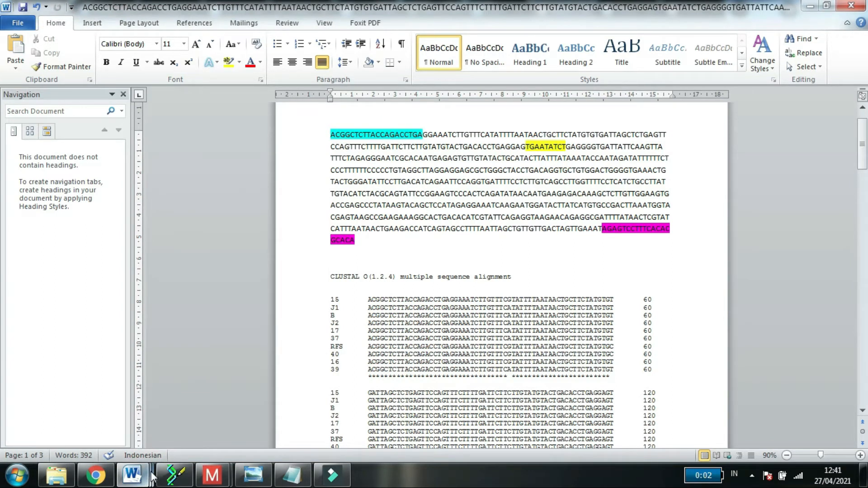
mouse_move(153, 476)
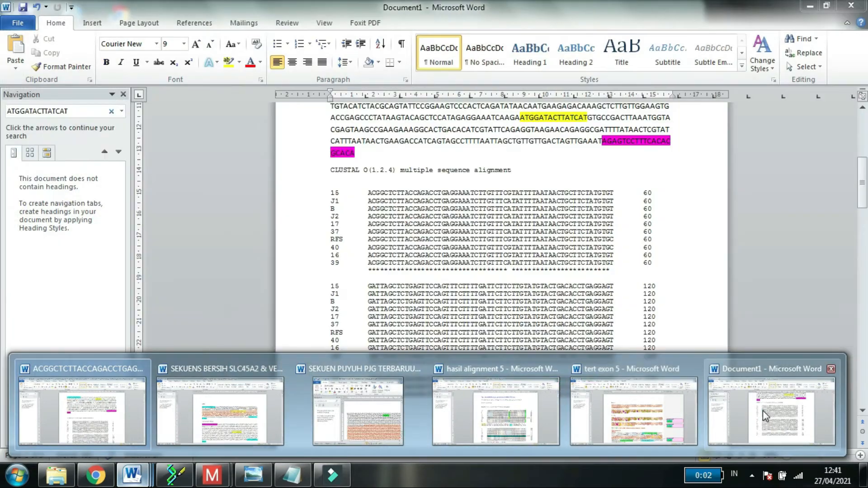
left_click(763, 411)
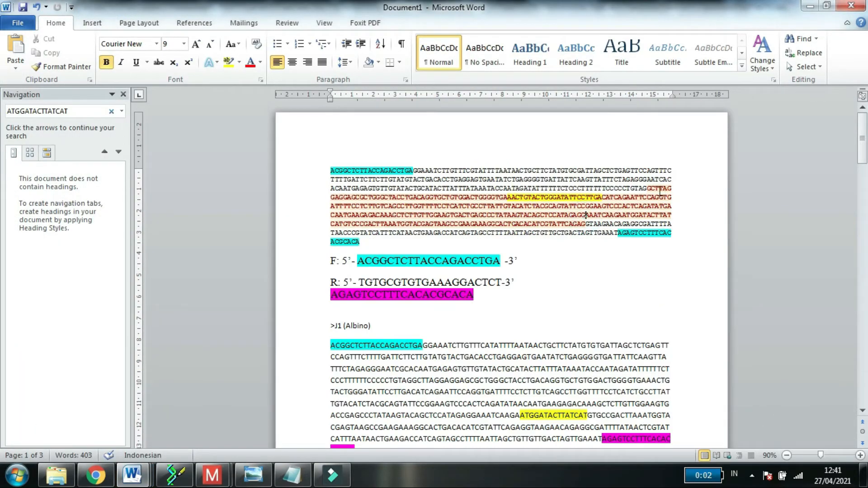
Step: Examine the red exon region of the first sequence starting at GCTTAG, and dismiss the color scheme prompt
left_click_drag(649, 189, 605, 214)
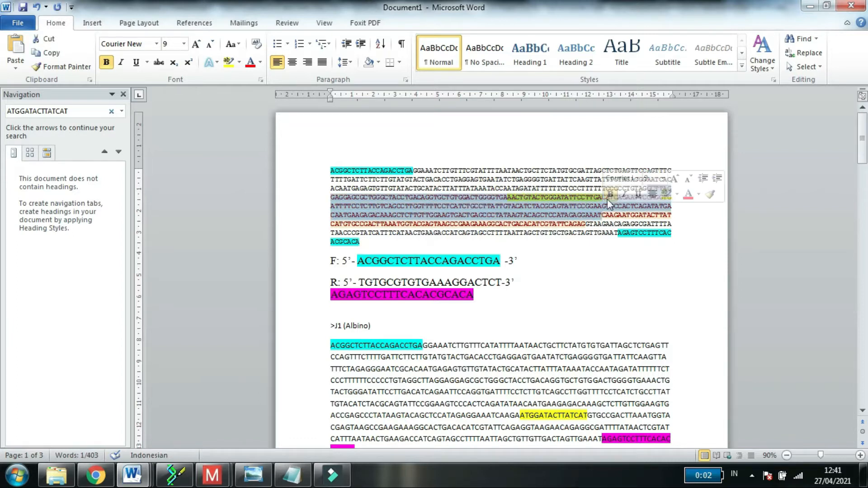
left_click(615, 212)
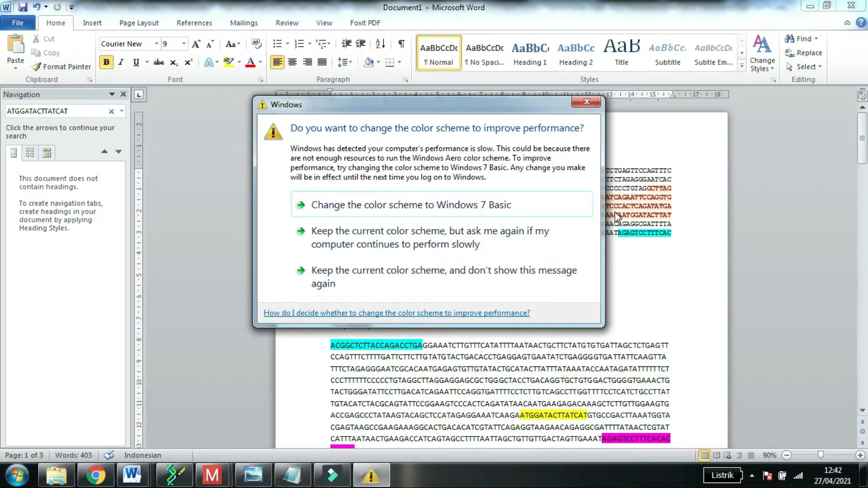
left_click(587, 101)
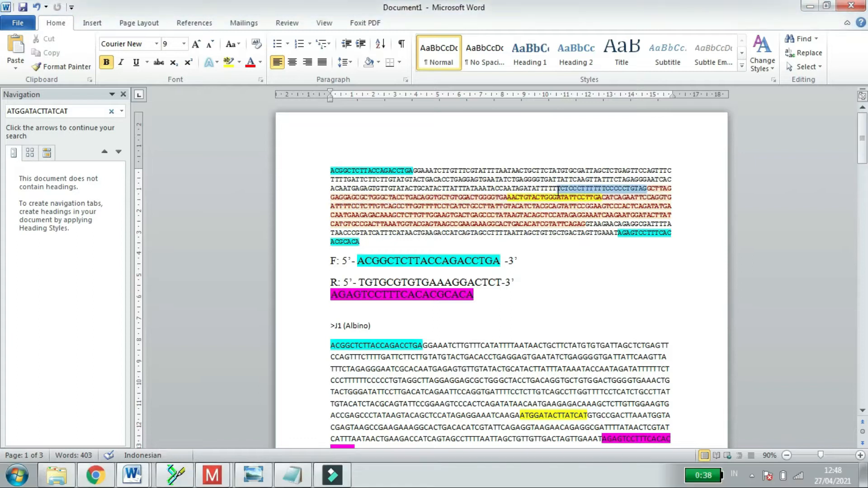
Step: Select the exon fragment from ACCTGACAGG to ACATCAG in the first sequence and check its word count
left_click_drag(646, 188, 551, 198)
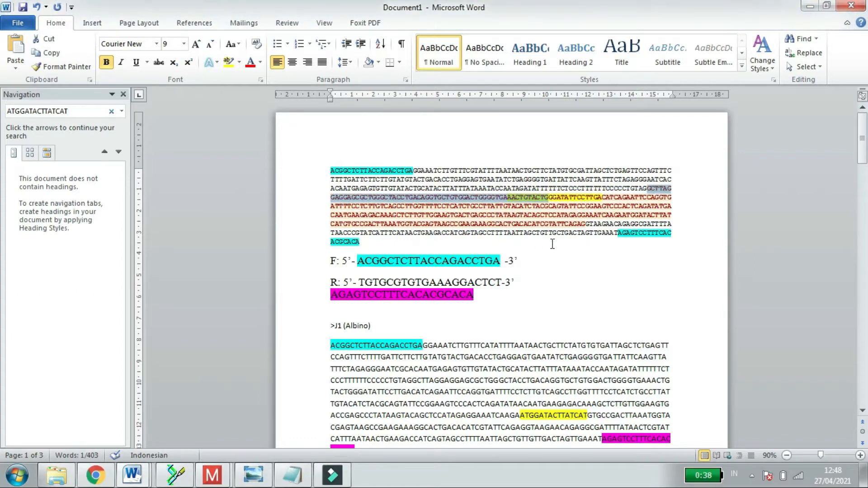
left_click(636, 198)
left_click_drag(392, 198, 626, 197)
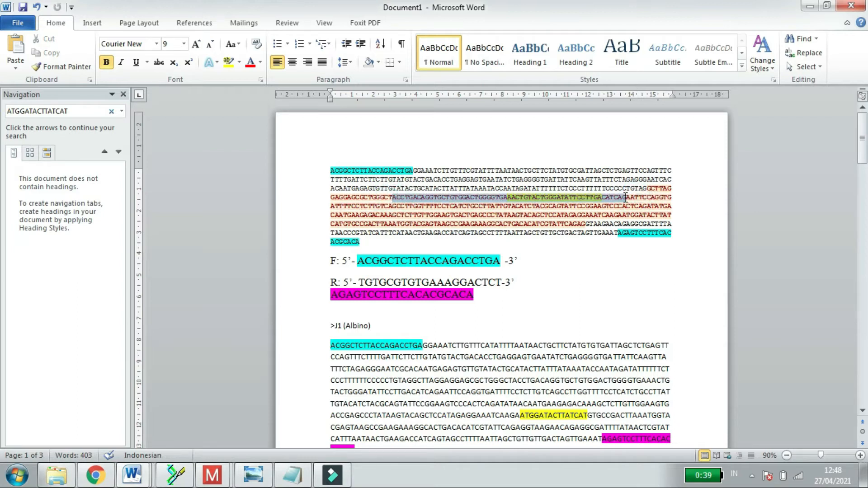
left_click(75, 455)
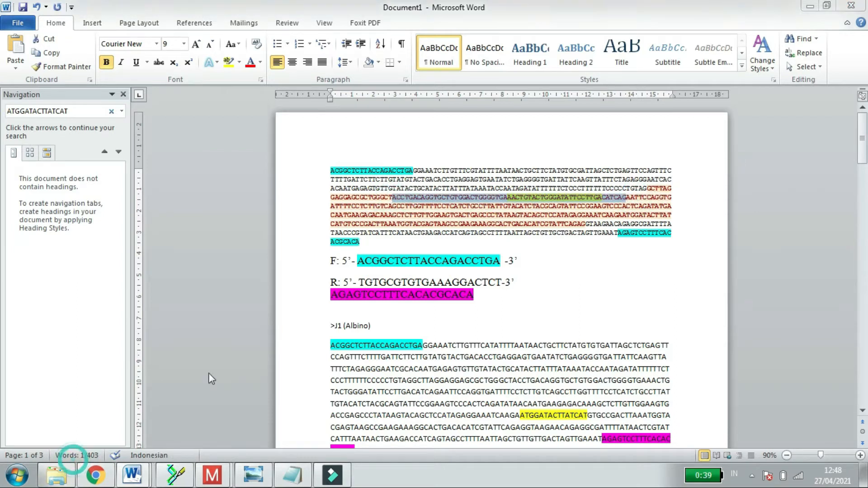
left_click(498, 279)
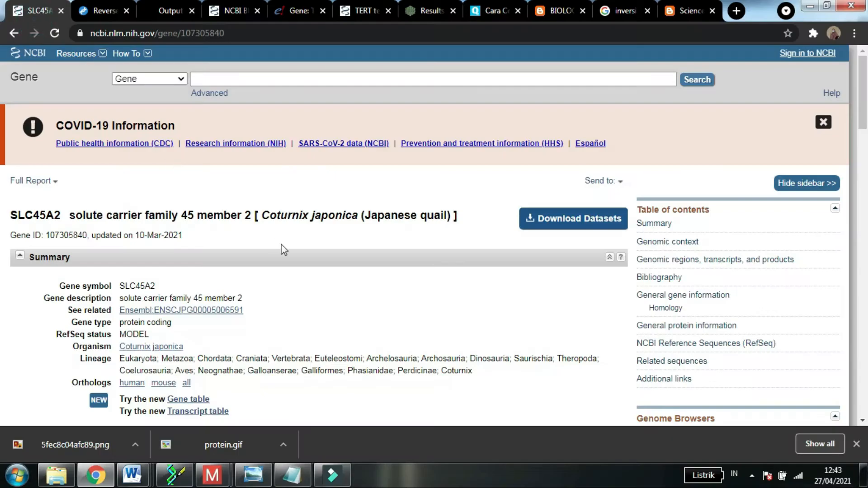
Step: Review the SLC45A2 Japanese quail gene page on NCBI in the browser and its list of searchable databases
left_click(867, 170)
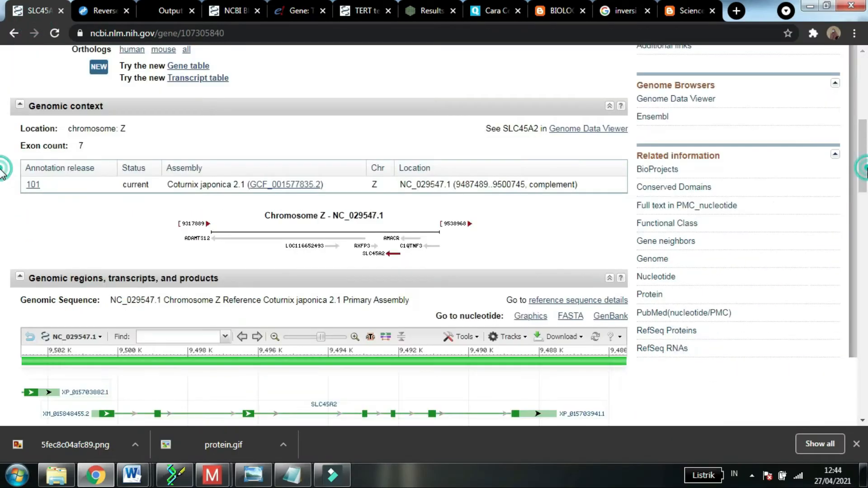
left_click_drag(867, 139, 867, 43)
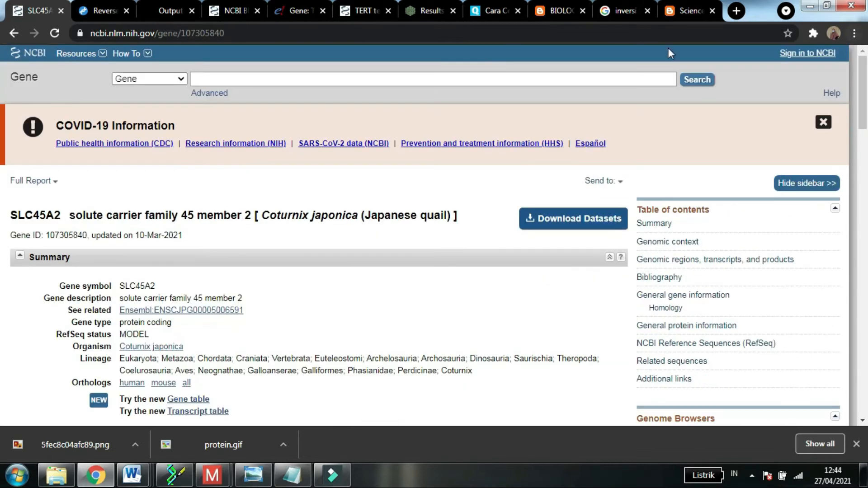
left_click(562, 78)
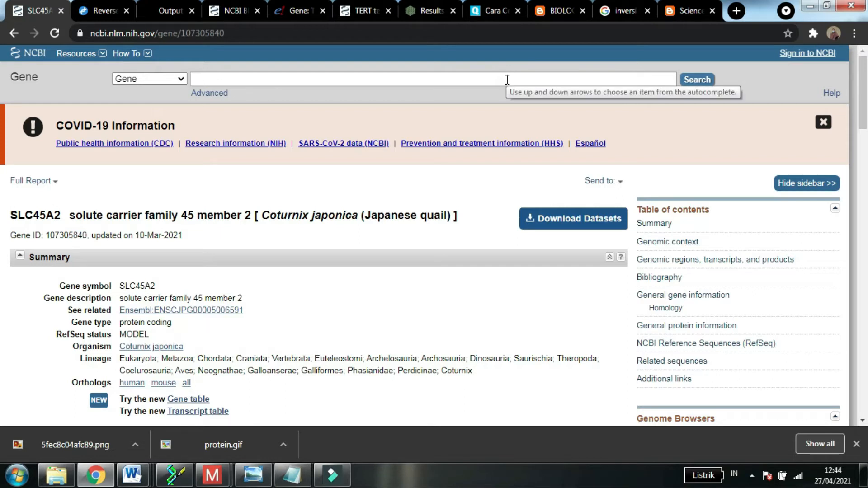
left_click(181, 80)
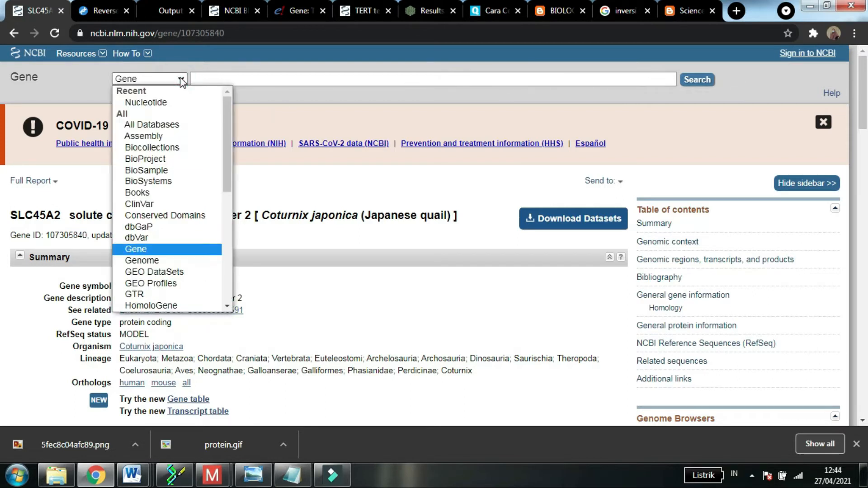
left_click(539, 80)
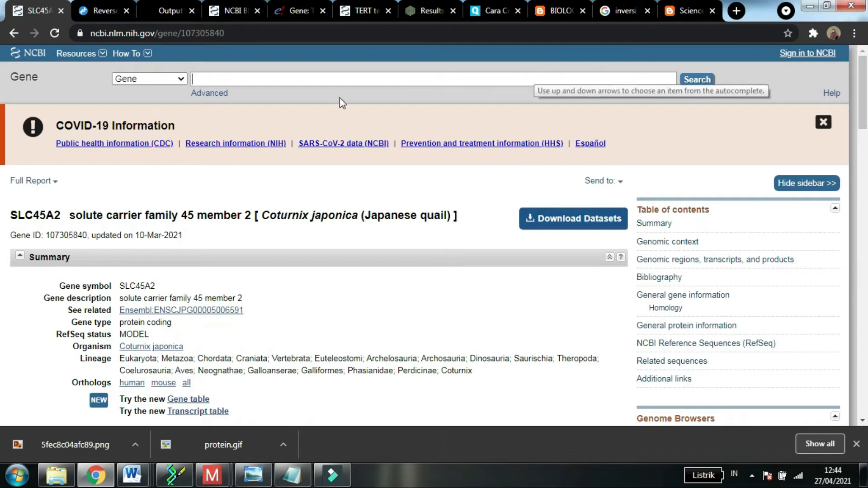
left_click(180, 79)
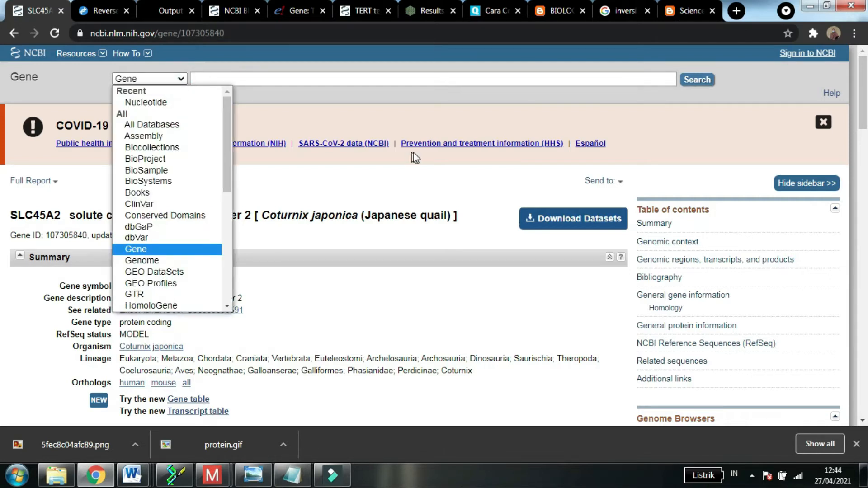
left_click(738, 111)
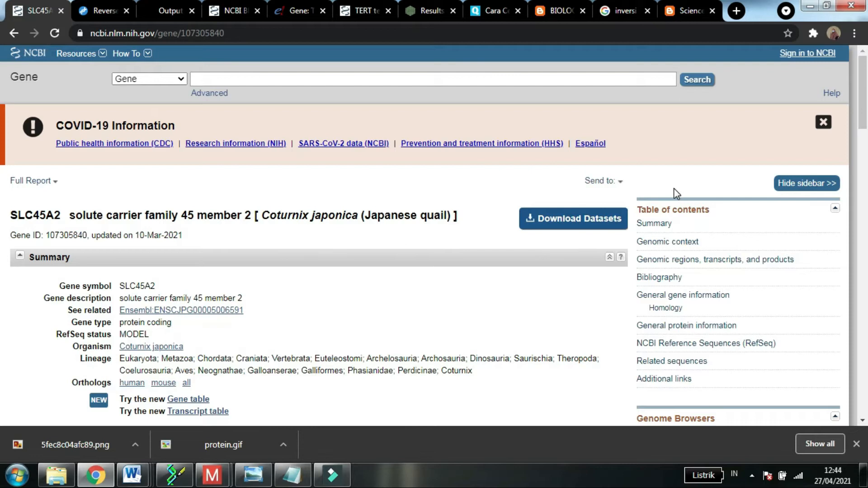
Step: Search the gene page for "nc" and locate accession NC_029547.1 under the genomic reference assembly
key("ctrl+f")
type("nc")
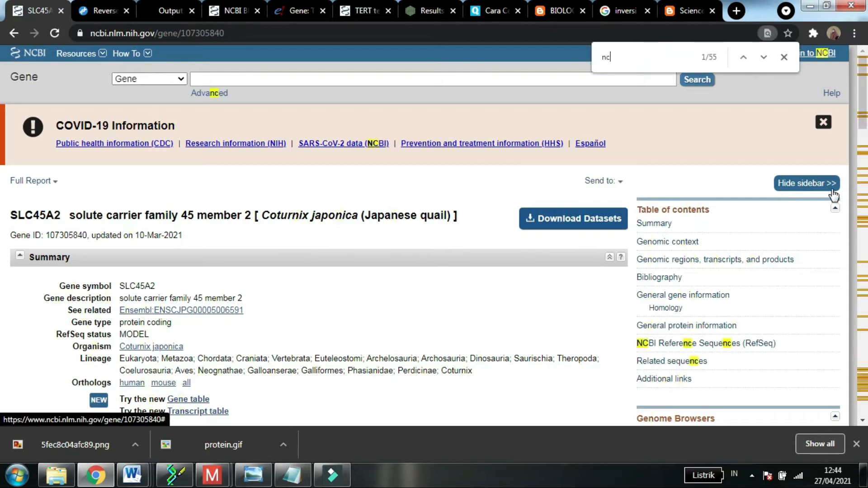
left_click_drag(866, 128, 867, 336)
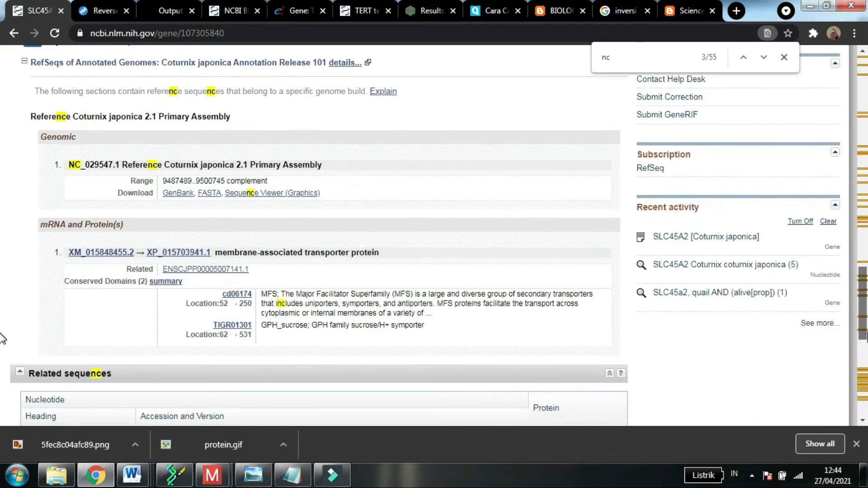
mouse_move(147, 478)
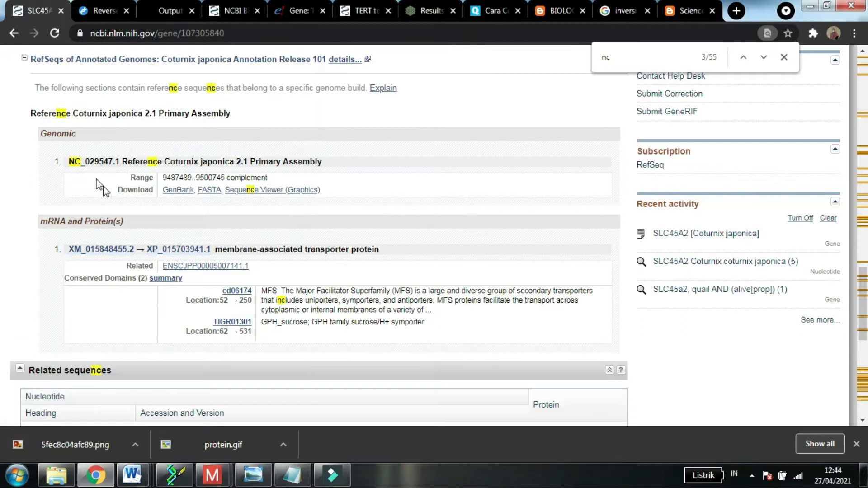
left_click_drag(70, 161, 120, 164)
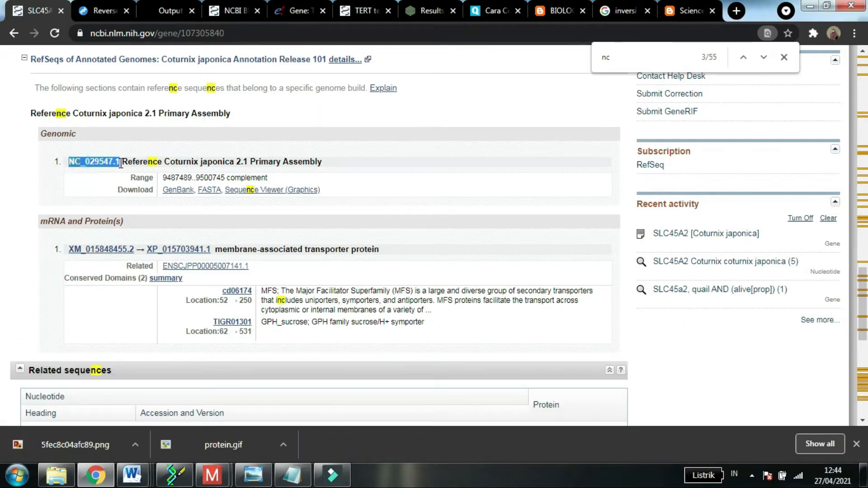
left_click(168, 122)
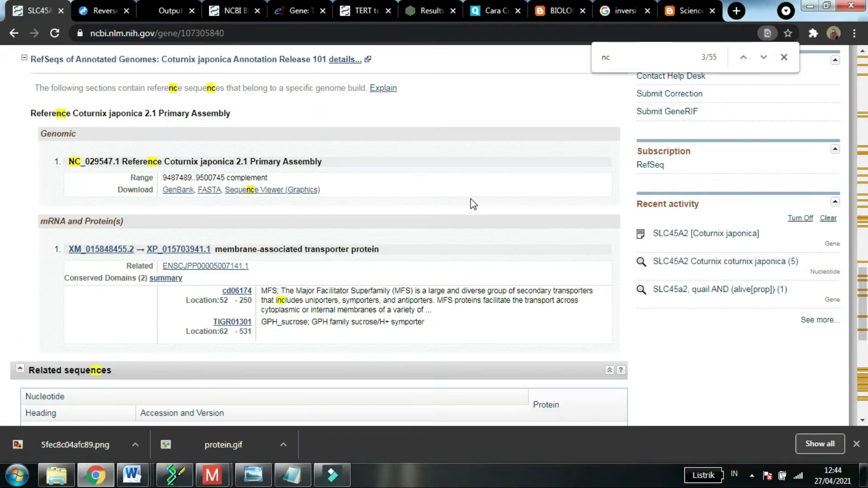
left_click(784, 56)
Step: Check the gene ID and update date line beneath the SLC45A2 title
left_click_drag(862, 271, 862, 62)
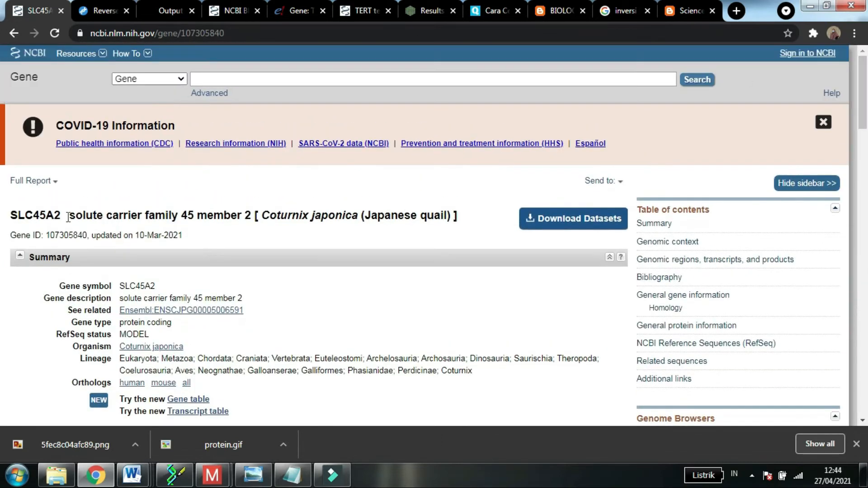
left_click_drag(88, 235, 185, 235)
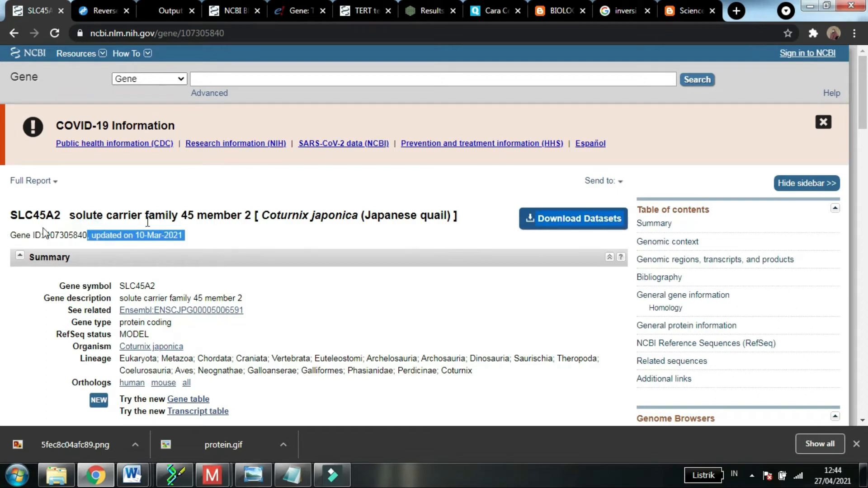
left_click(340, 248)
Step: Reload the gene page and display the genomic regions, transcripts, and products viewer
left_click_drag(863, 104, 865, 212)
left_click(483, 150)
left_click(471, 93)
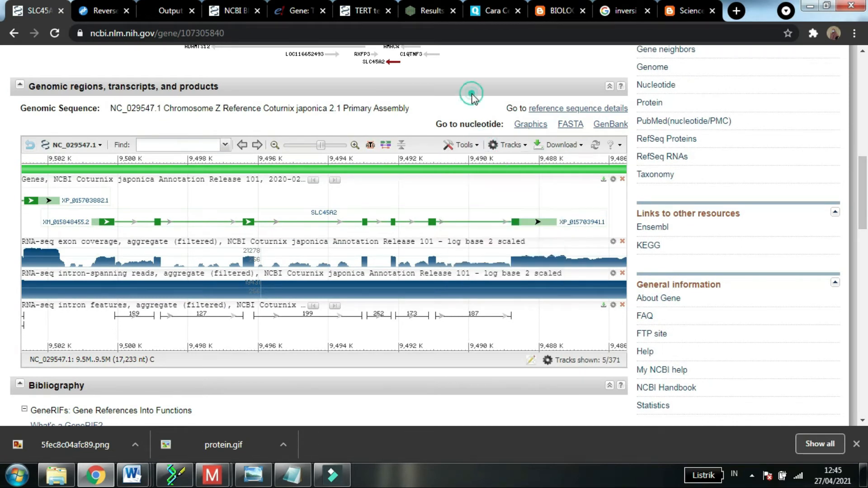
left_click(437, 29)
key("Return")
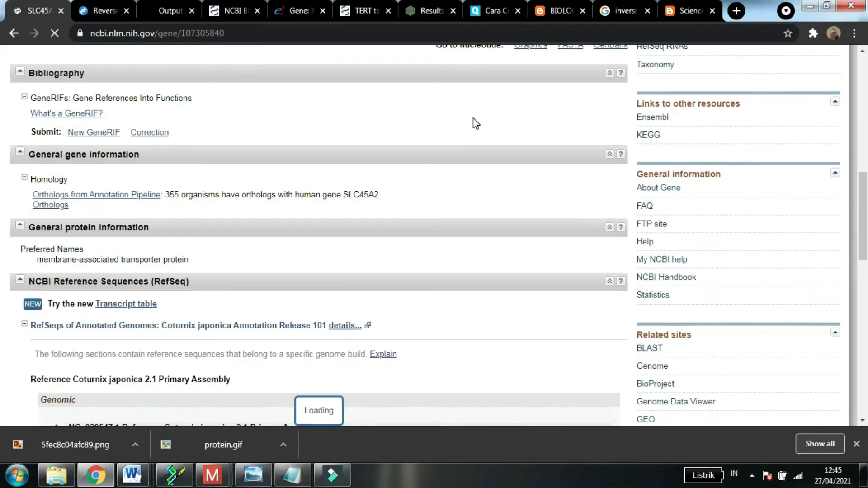
left_click_drag(867, 208, 867, 159)
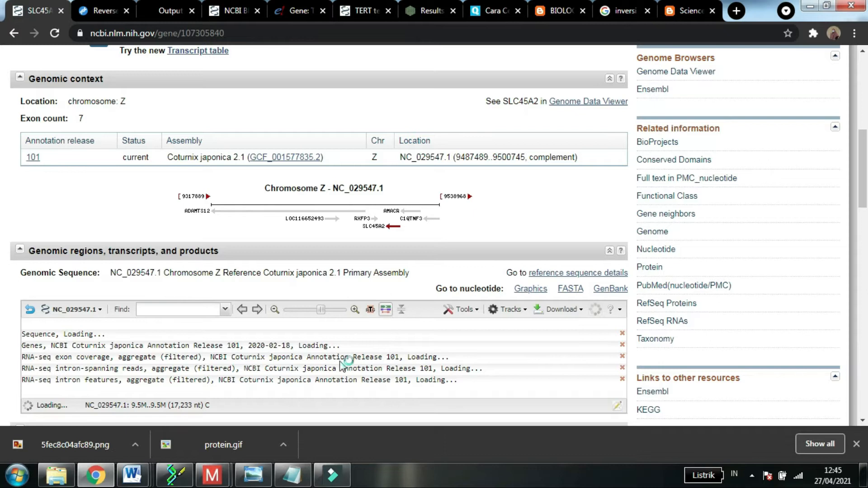
left_click_drag(865, 189, 866, 206)
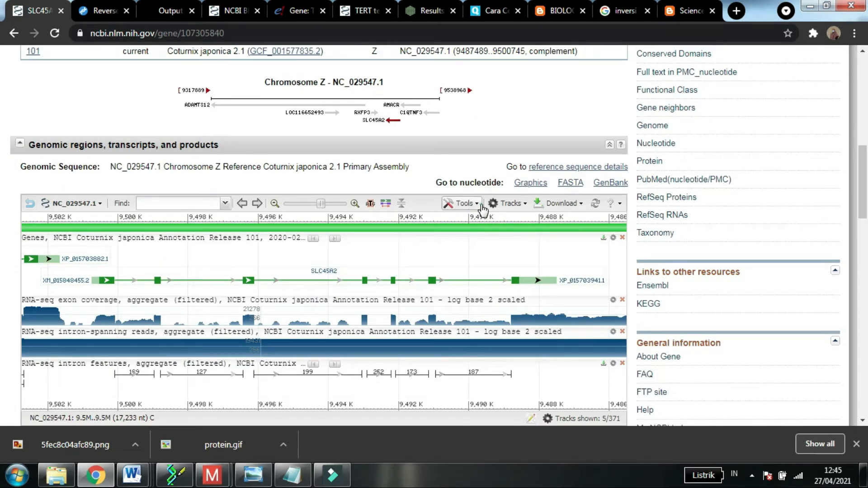
Step: Search the NC_029547.1 sequence viewer for the pasted exon fragment ending in ACATCAG and show the Sequence results
left_click(464, 203)
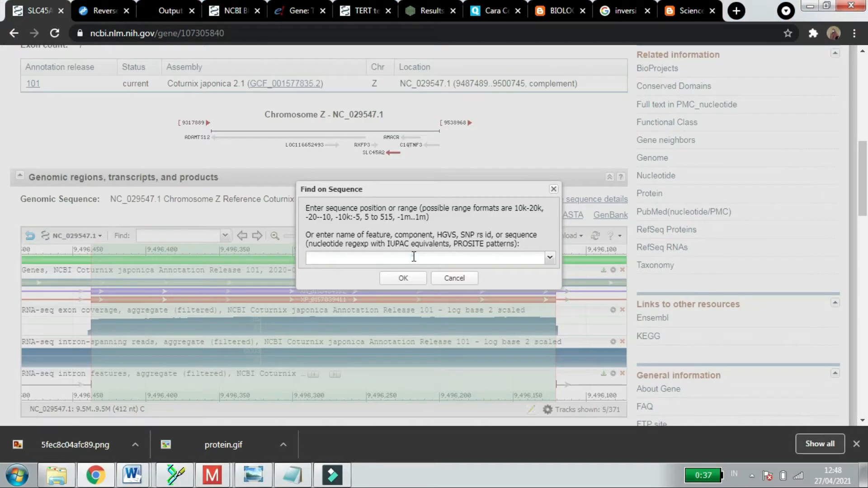
left_click(414, 256)
key("ctrl+v")
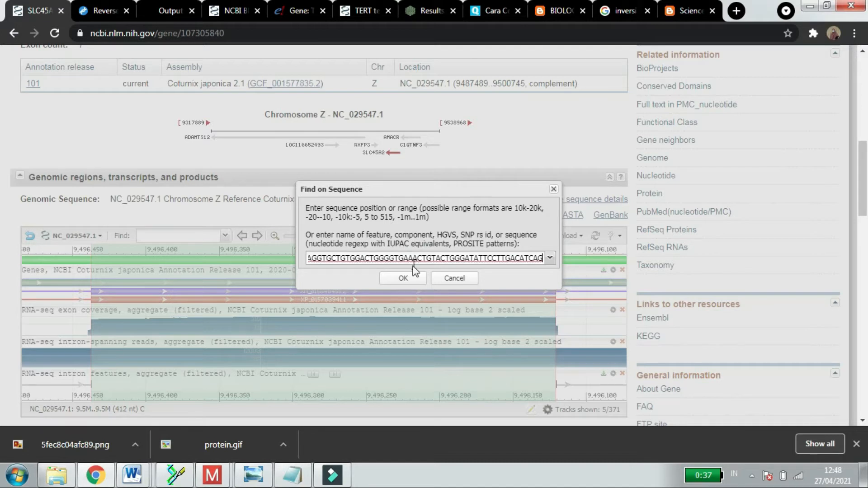
left_click(409, 279)
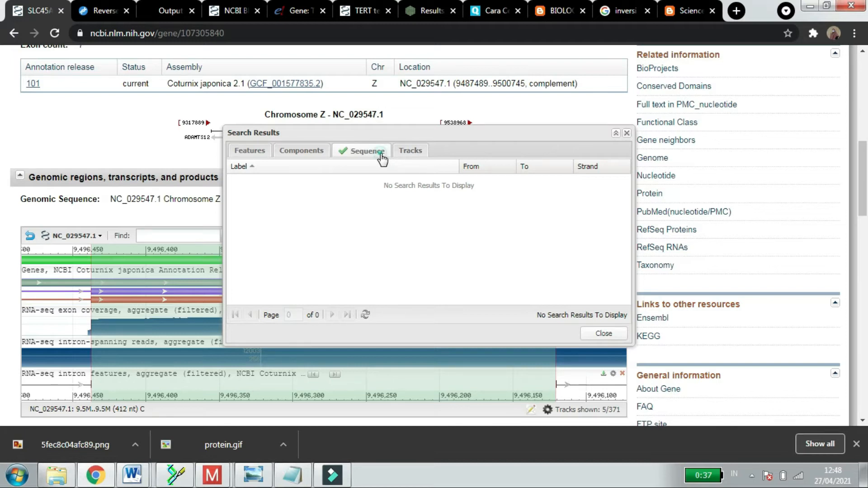
left_click(381, 154)
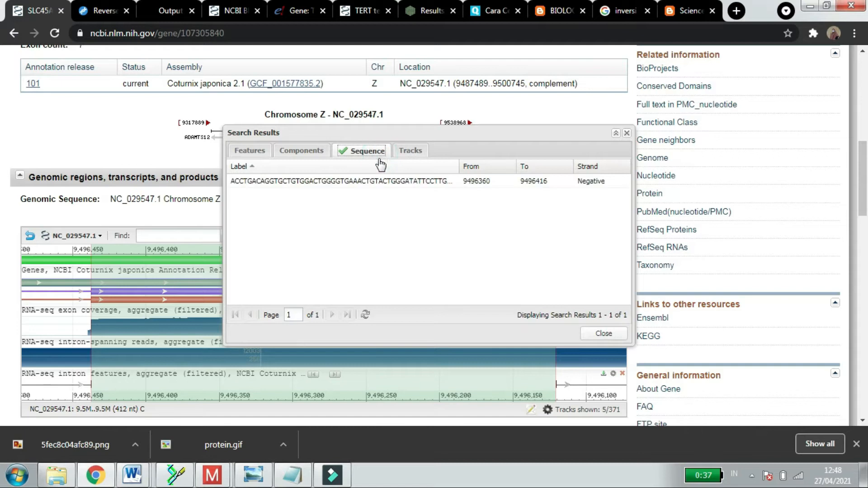
Step: Jump to the matched fragment on NC_029547.1, close the search results and expand the gene track to show its codons and amino acids
left_click(366, 182)
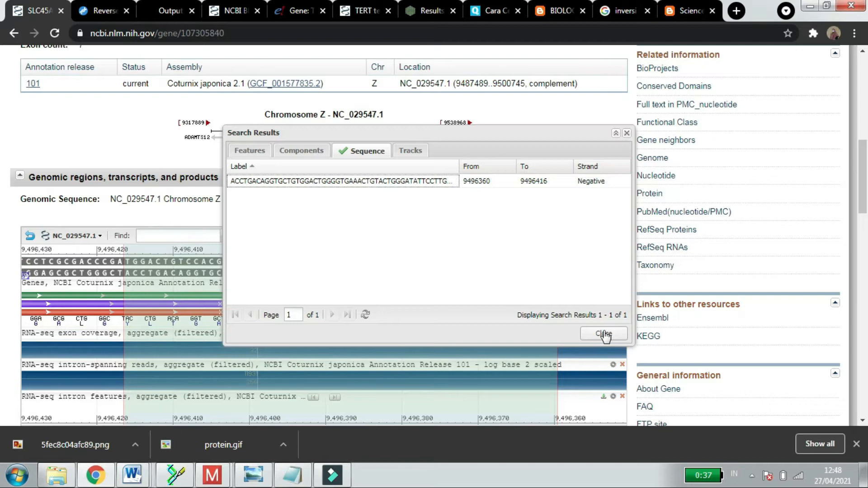
left_click(604, 336)
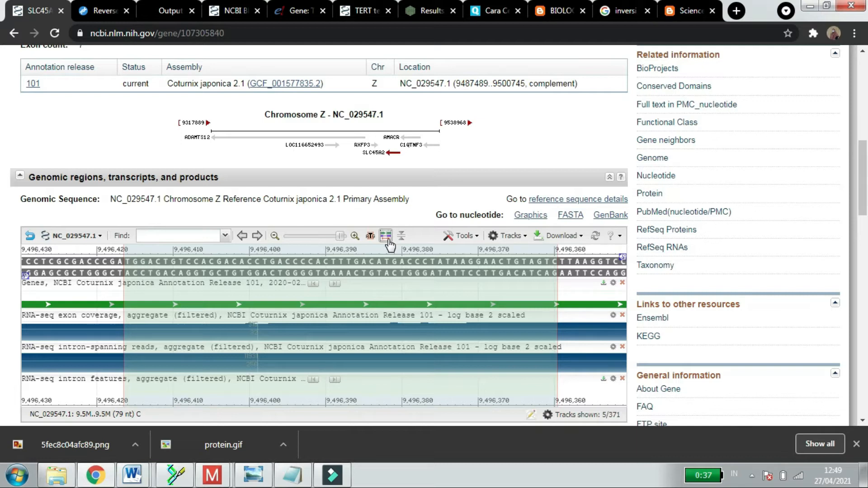
left_click(387, 238)
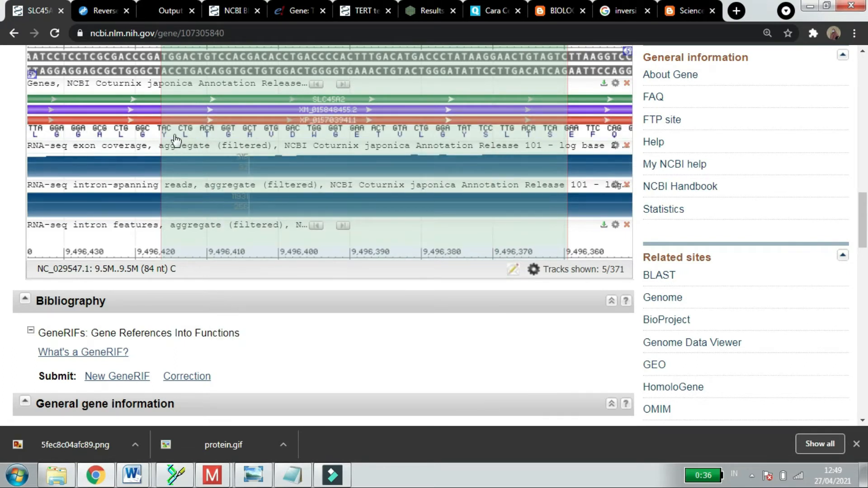
Step: Examine the codons and amino acids of XP_015703941.1 beneath the highlighted fragment, including the coding sequence details
mouse_move(169, 137)
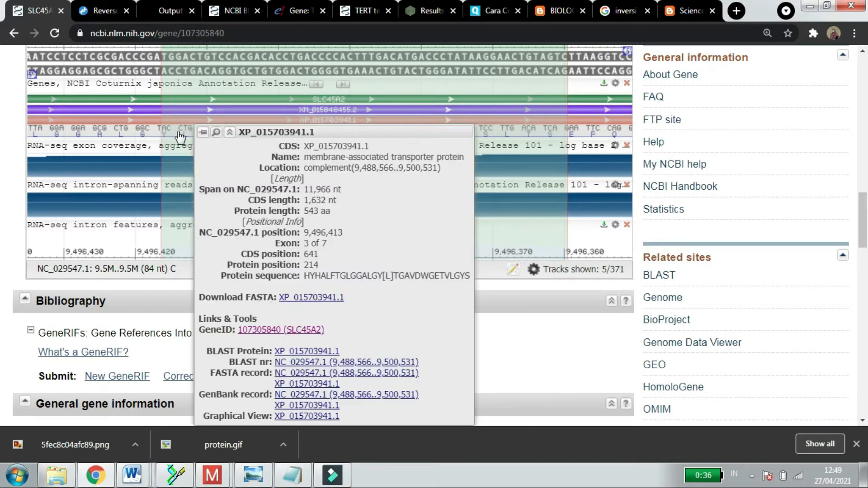
right_click(216, 138)
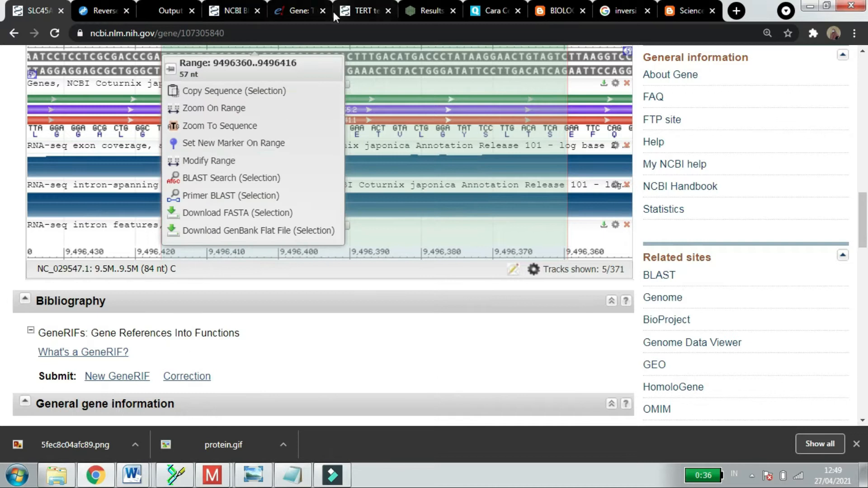
left_click_drag(866, 209, 866, 201)
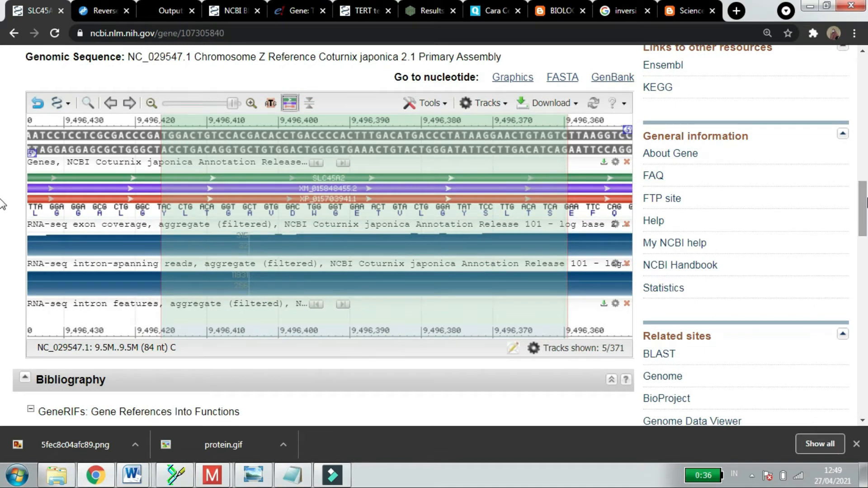
right_click(213, 297)
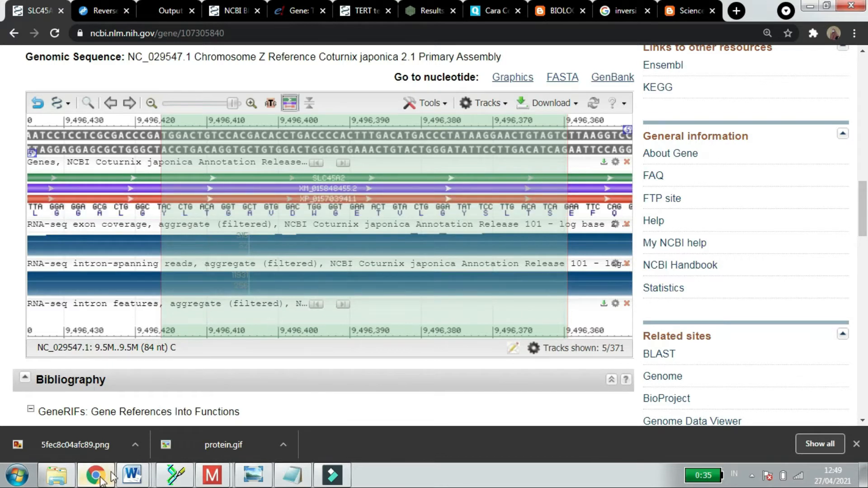
Step: Switch to Word, look through the open sequence documents and bring up Document1
left_click(133, 475)
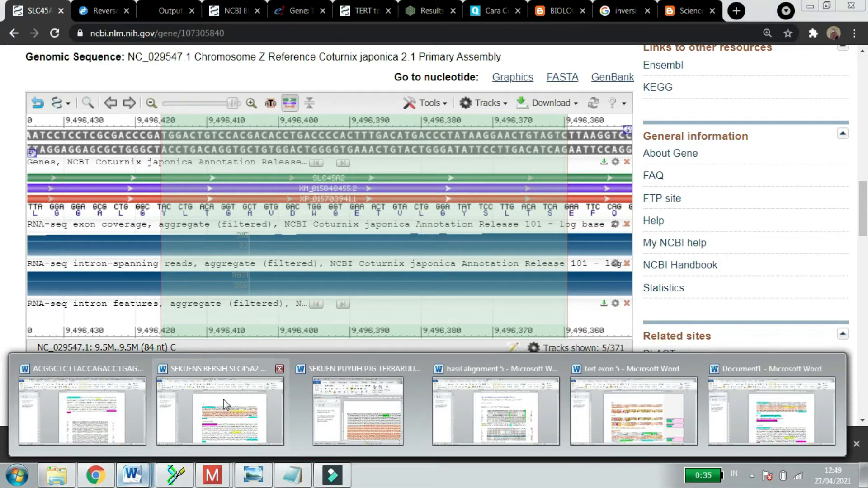
mouse_move(223, 400)
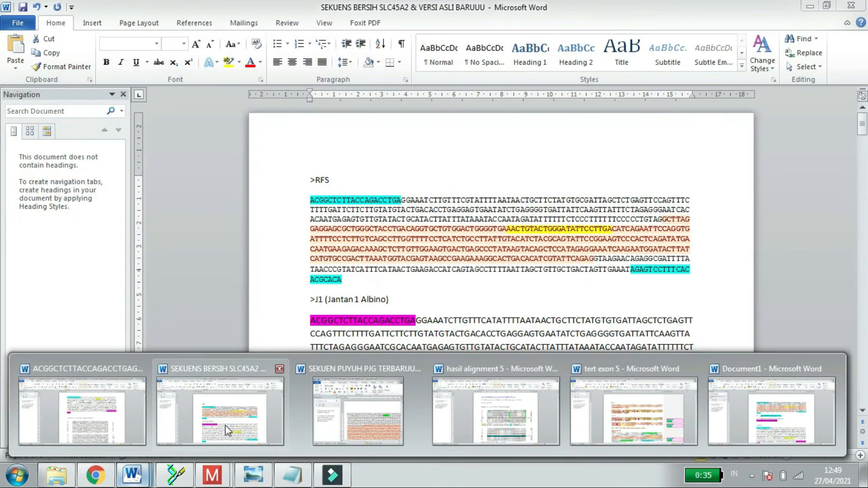
left_click(225, 429)
key("ctrl+a")
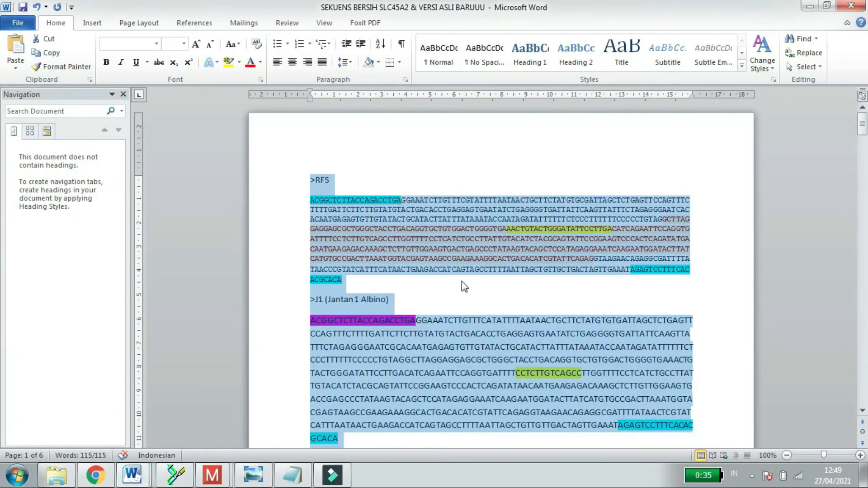
mouse_move(132, 474)
mouse_move(115, 396)
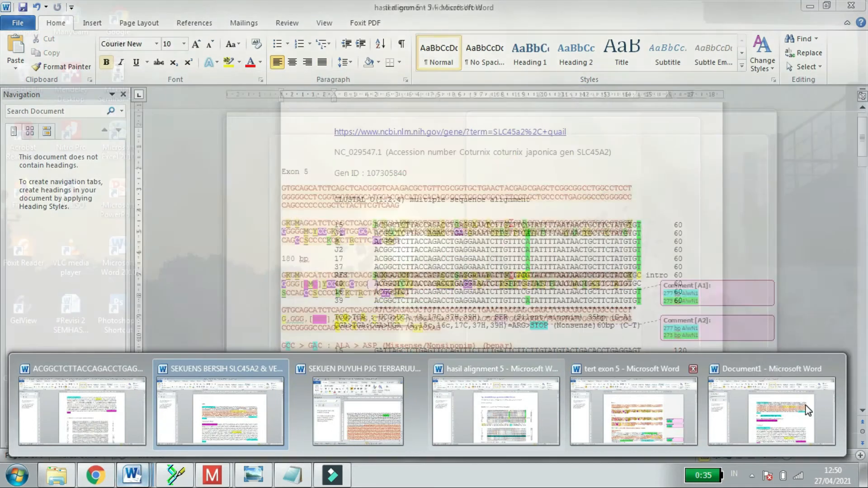
left_click(804, 405)
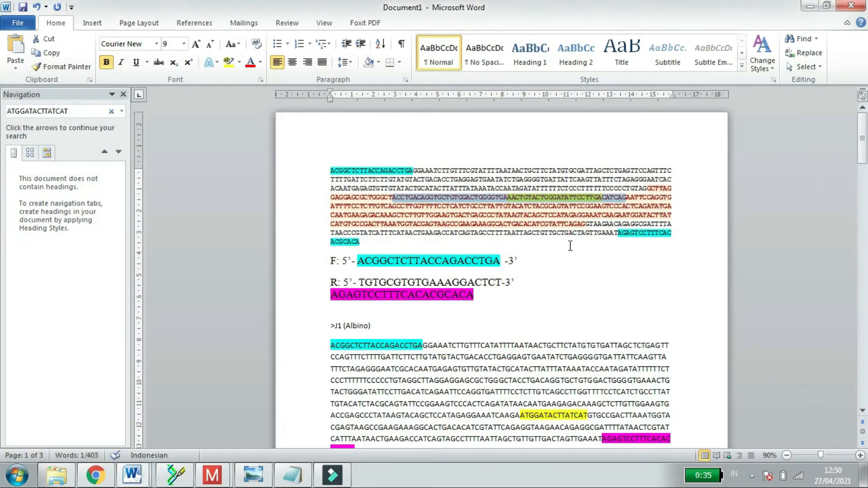
Step: Separate the codons TAC, CTG, ACA and GGT with commas in the red exon part of the first sequence
left_click(400, 198)
type(",CTG")
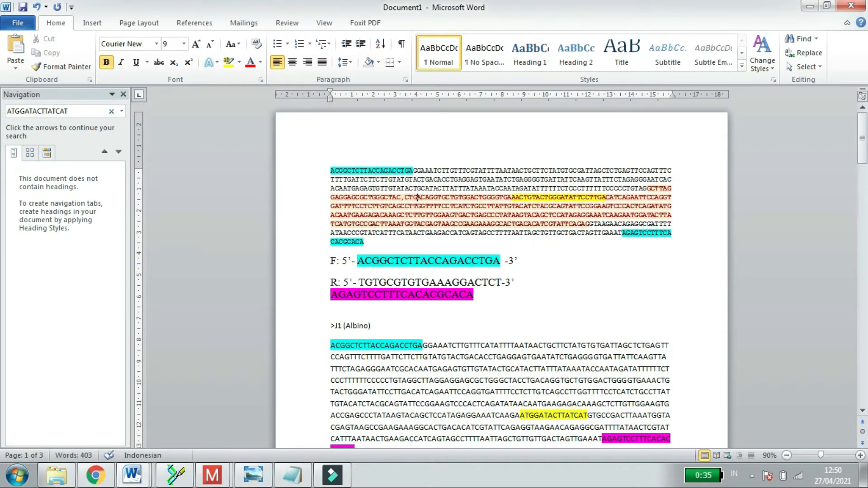
type(",")
key("Right")
key("Right")
key("Right")
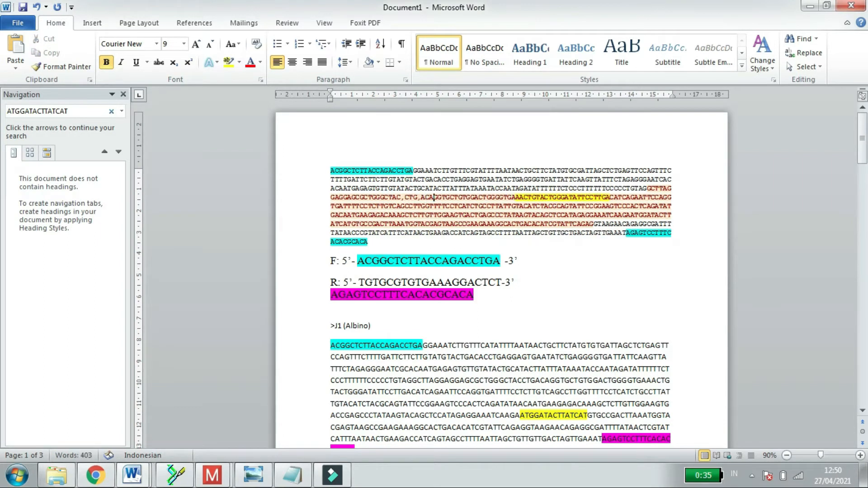
type(",")
key("Right")
type(",")
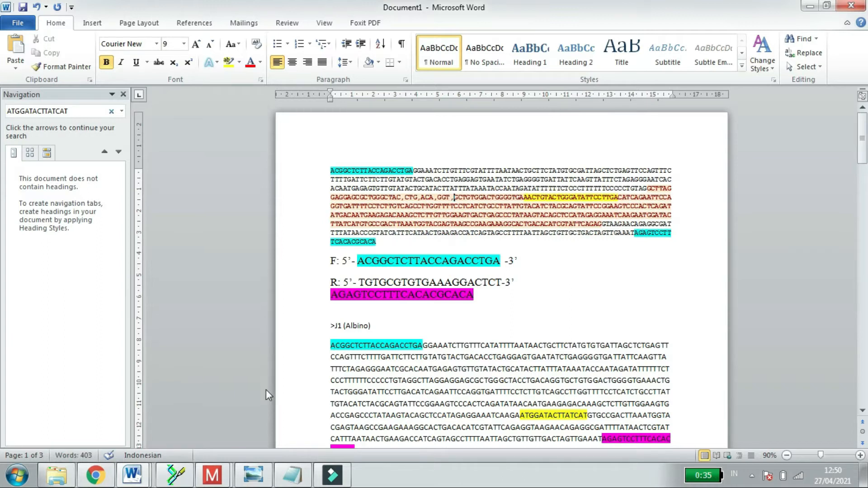
Step: Copy the entire first sequence from Document1 into hasil alignment 5 below the CGA>TGA mutation note and select the pasted text
triple_click(328, 172)
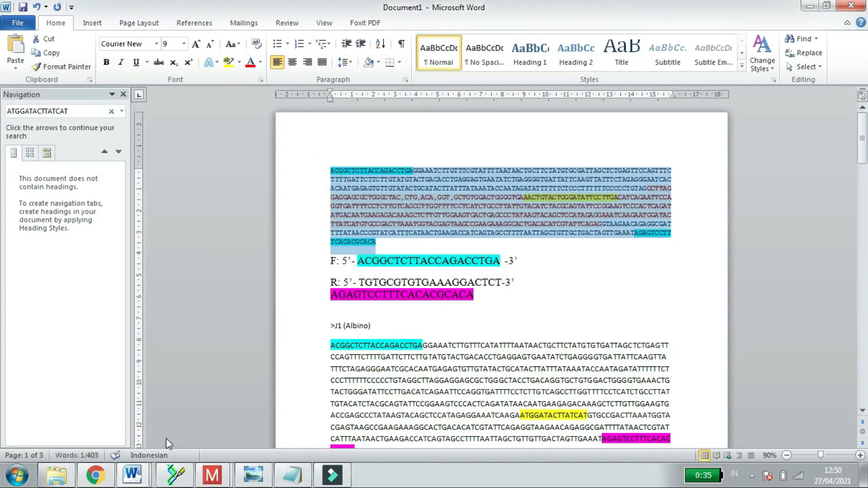
left_click(132, 474)
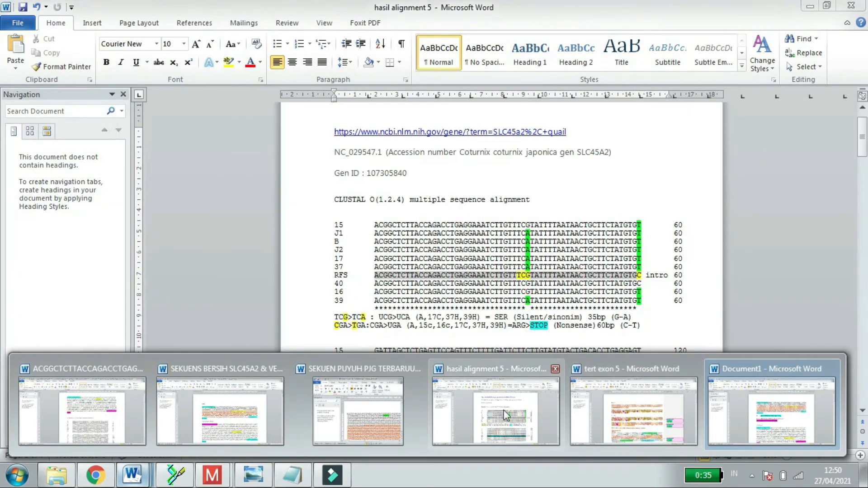
left_click(503, 407)
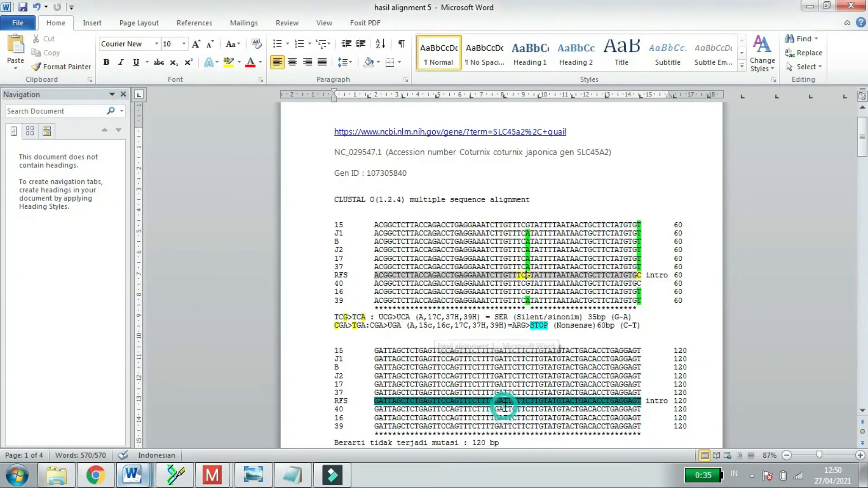
left_click(651, 333)
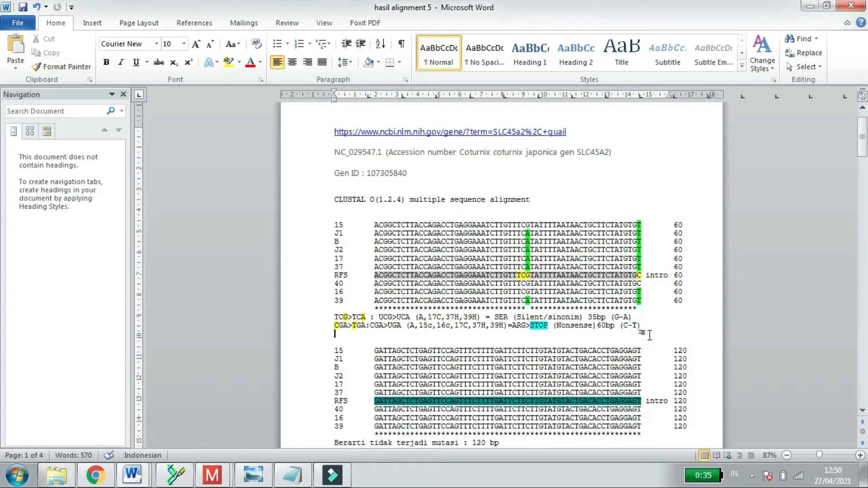
key("Return")
key("ctrl+v")
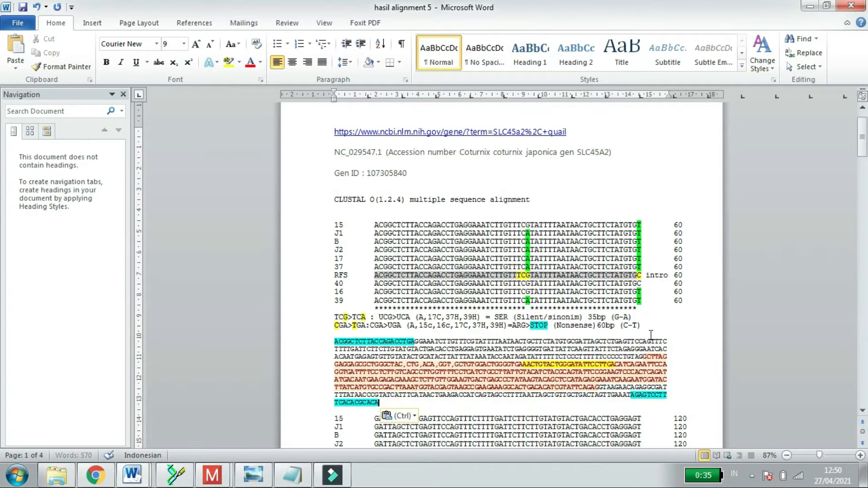
left_click(528, 339)
left_click(509, 350)
left_click_drag(391, 400, 346, 348)
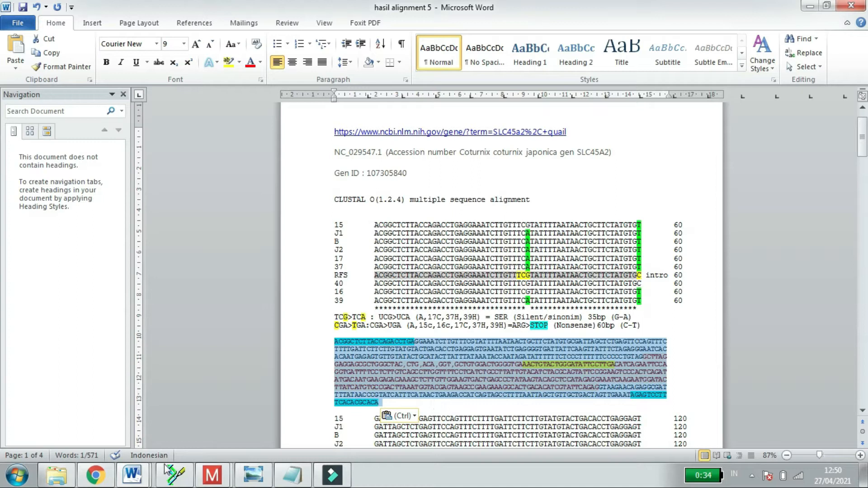
Step: Open SEKUEN PUYUH PJG TERBARUUUU from the PRAK BIOTEK KONFIRMASI SEKUEN folder, maximize it and find the comma-separated codons
mouse_move(58, 476)
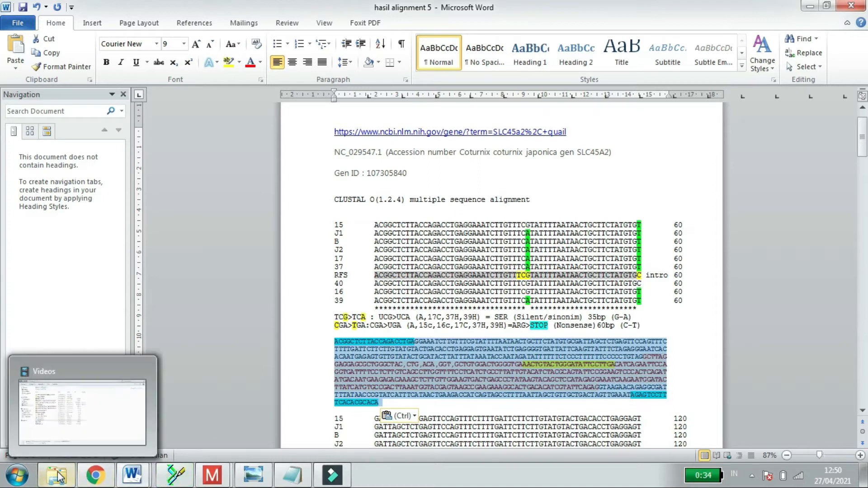
left_click(136, 474)
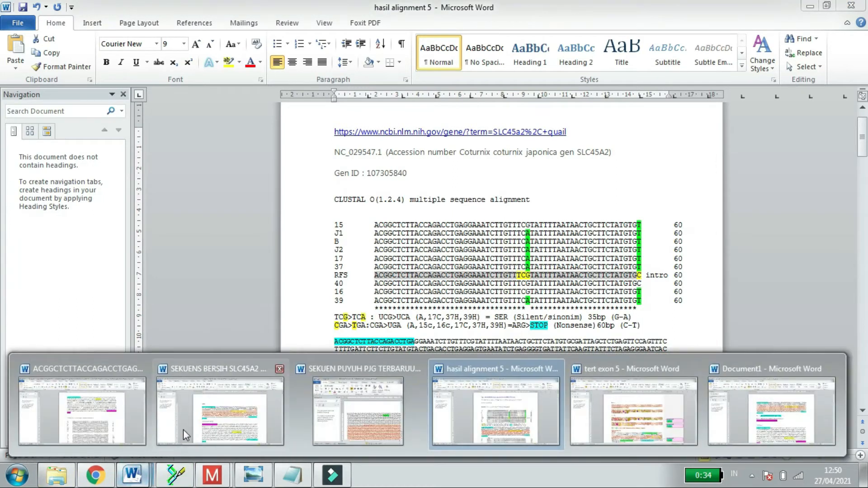
left_click(57, 475)
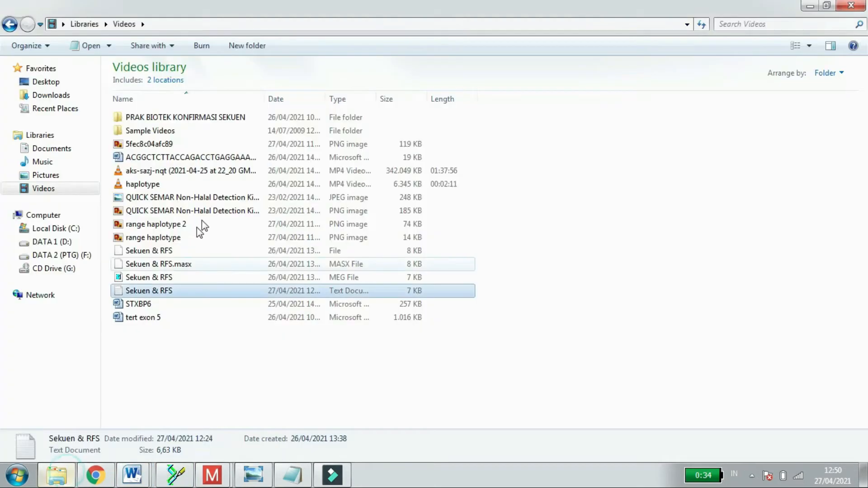
double_click(166, 118)
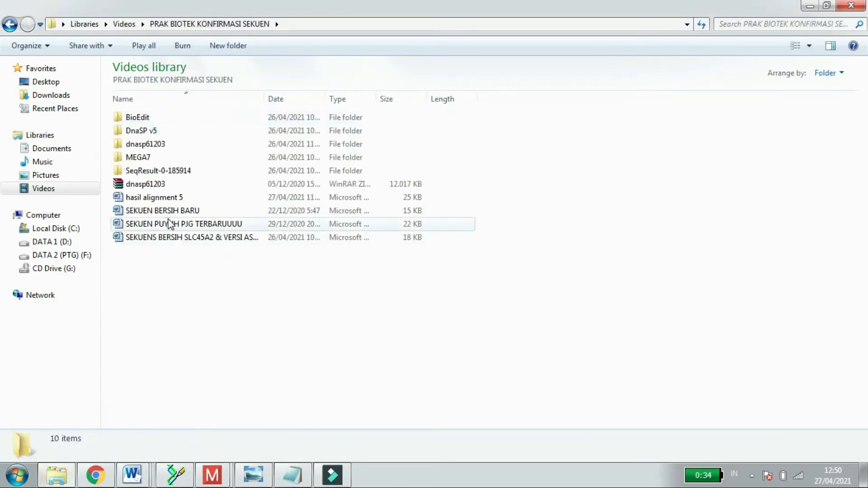
double_click(168, 224)
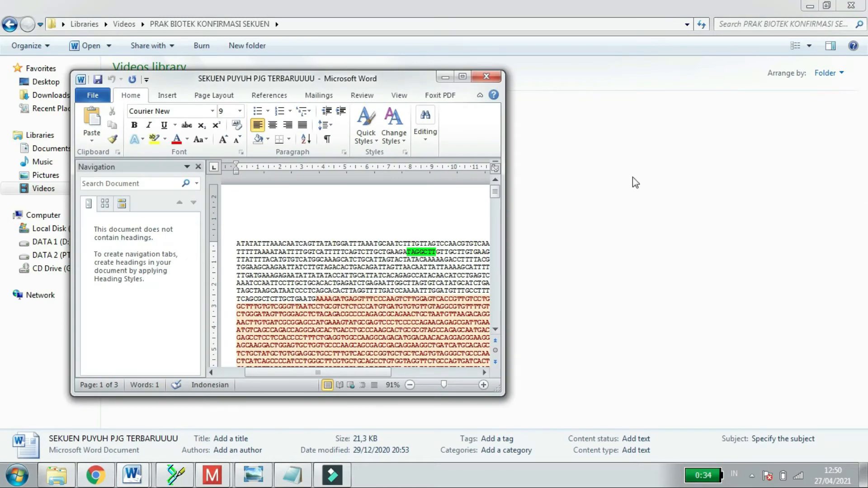
left_click(495, 231)
left_click_drag(496, 230, 496, 226)
left_click(463, 76)
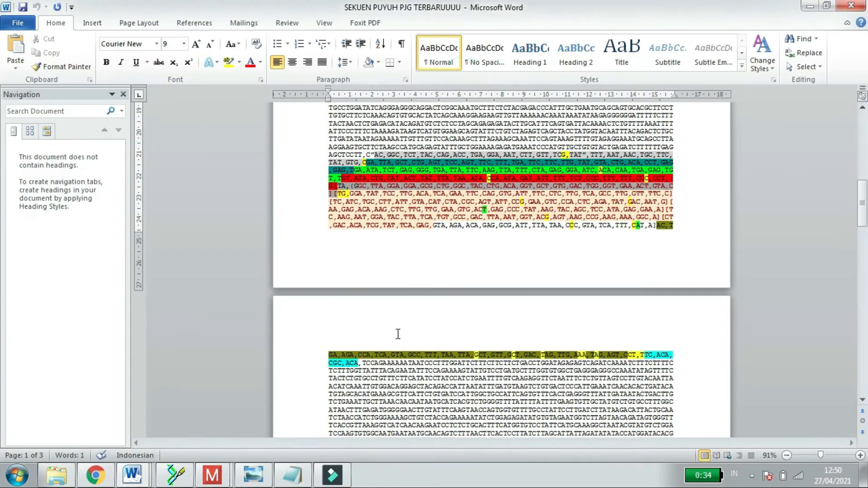
Step: Copy the comma-separated codons from AC,GGC through CGC,ACA and put them in place of the sequence pasted in hasil alignment 5
left_click_drag(375, 155, 359, 362)
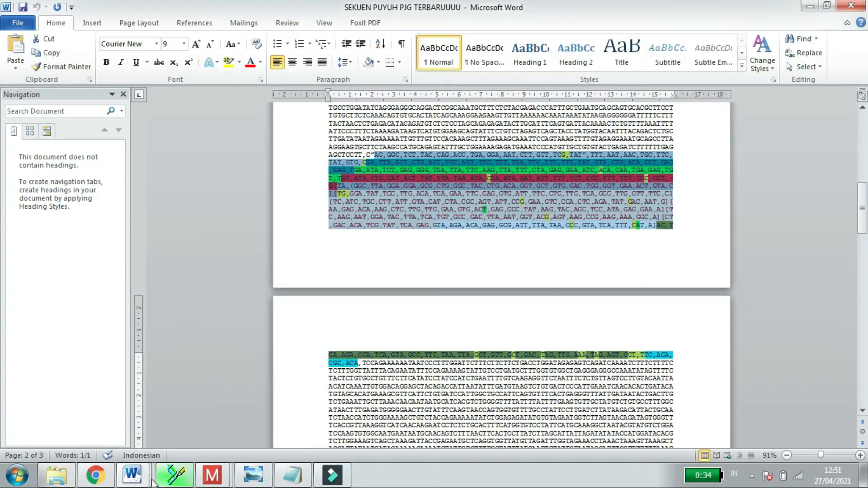
left_click(132, 474)
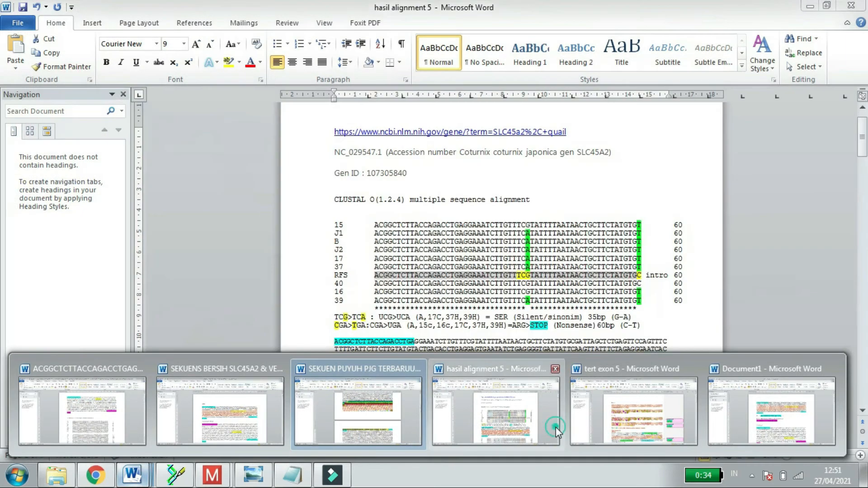
left_click(555, 427)
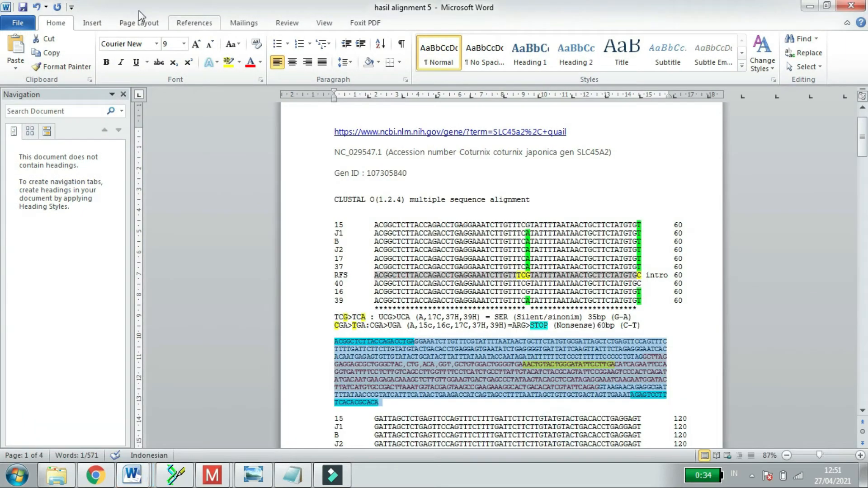
left_click(36, 7)
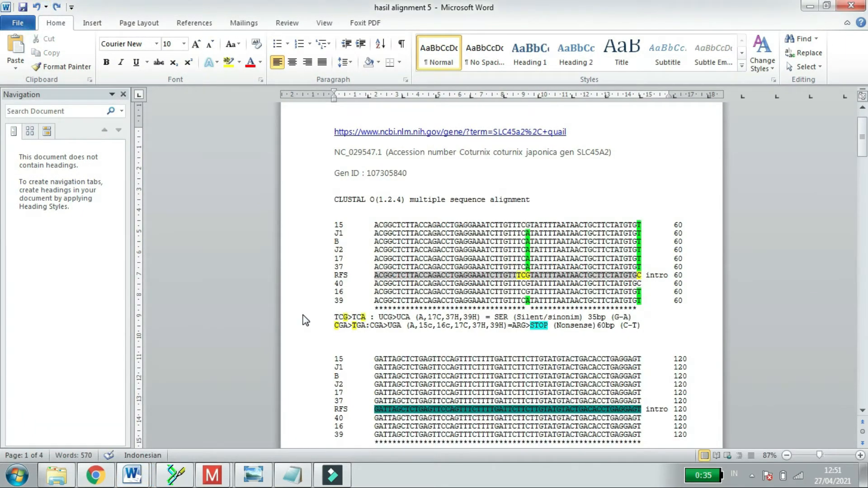
key("ctrl+y")
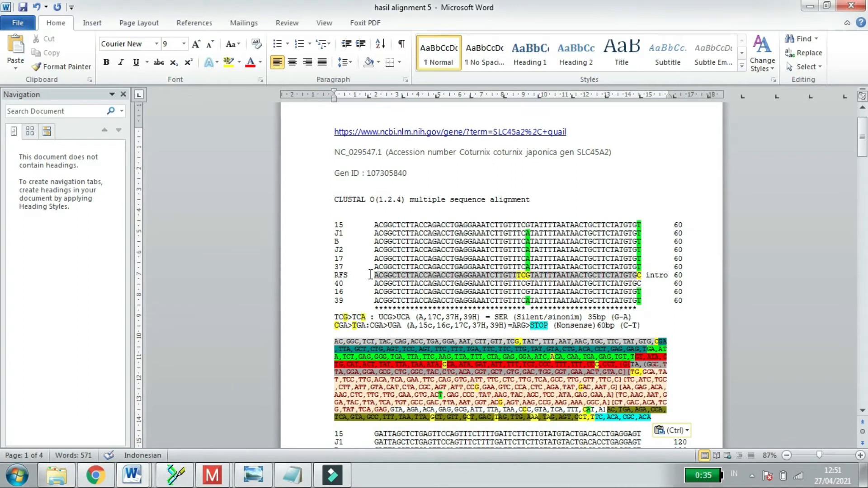
Step: Compare the first alignment block, especially the RFS row, with the pasted codons to locate the TCG codon
left_click(382, 225)
left_click(394, 225)
left_click(357, 341)
left_click(372, 341)
left_click(520, 341)
left_click(531, 272)
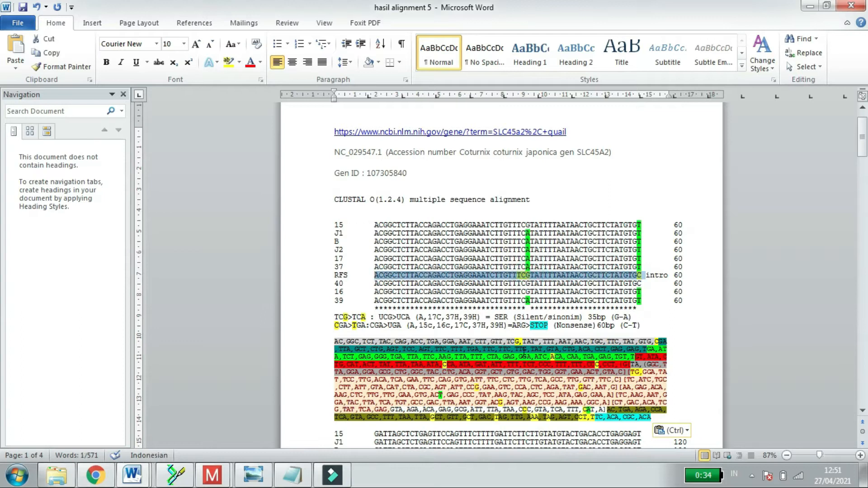
left_click(521, 341)
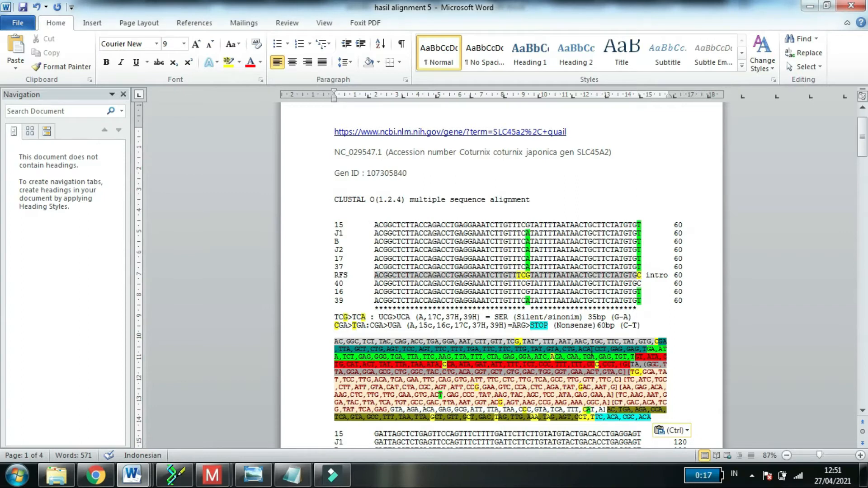
Step: Examine the TCG>TCA mutation note against the changed base in row 37 of the first alignment block
left_click(360, 315)
left_click_drag(351, 316, 333, 315)
left_click(374, 317)
left_click_drag(517, 266, 527, 267)
left_click(365, 318)
left_click_drag(338, 316, 335, 316)
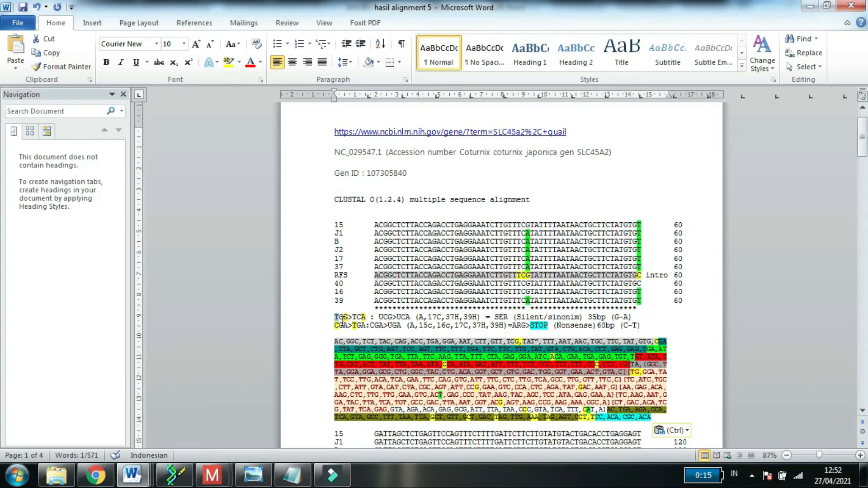
Step: Examine the UCG>UCA part of the first mutation note and its SER (Silent/sinonim) classification below the first alignment block
left_click(385, 319)
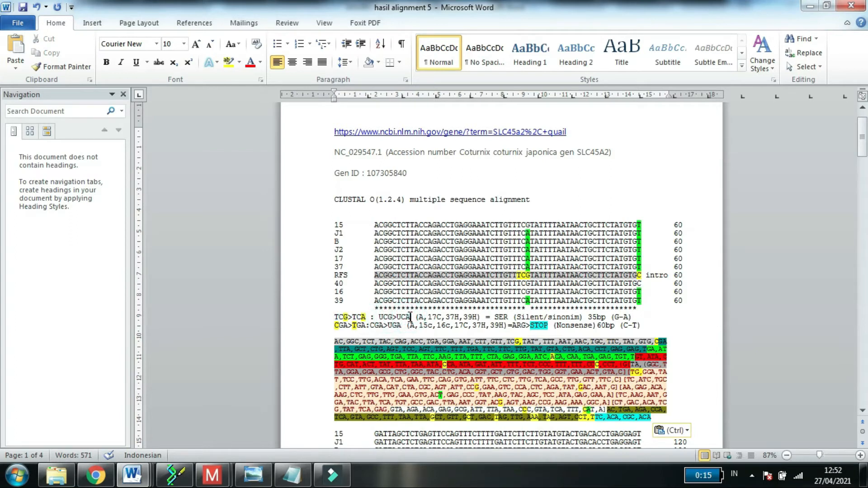
left_click(389, 317)
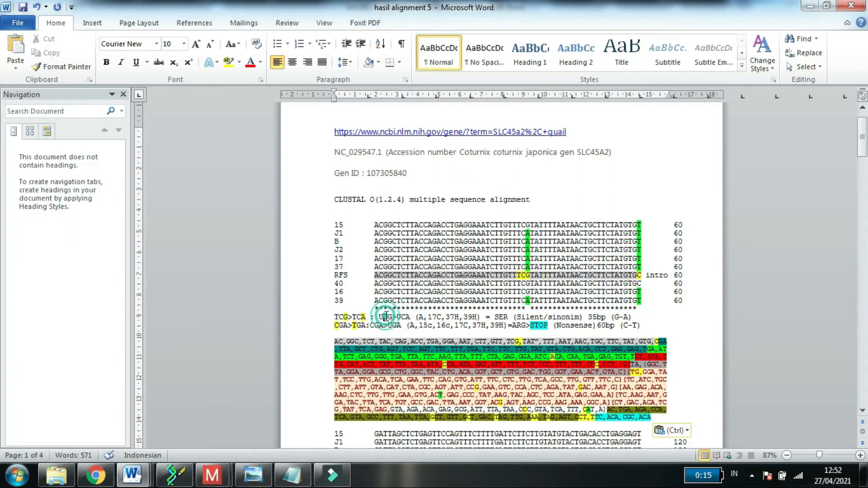
left_click(390, 316)
left_click_drag(389, 316, 404, 318)
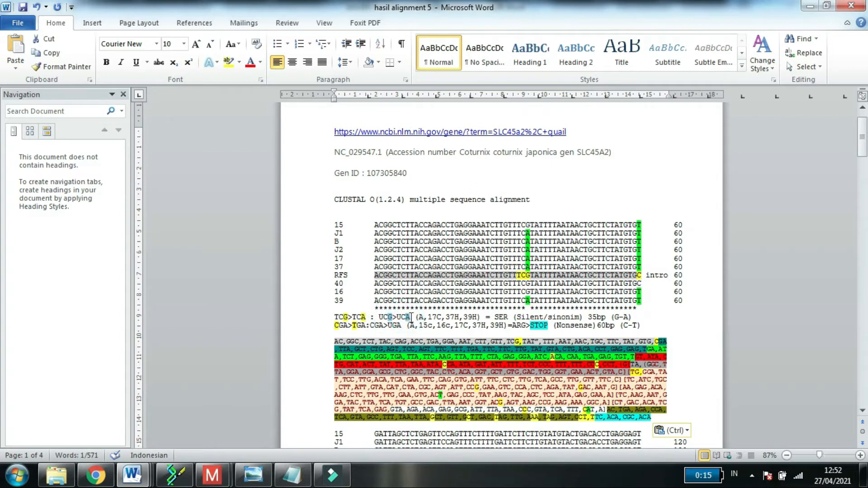
left_click(473, 298)
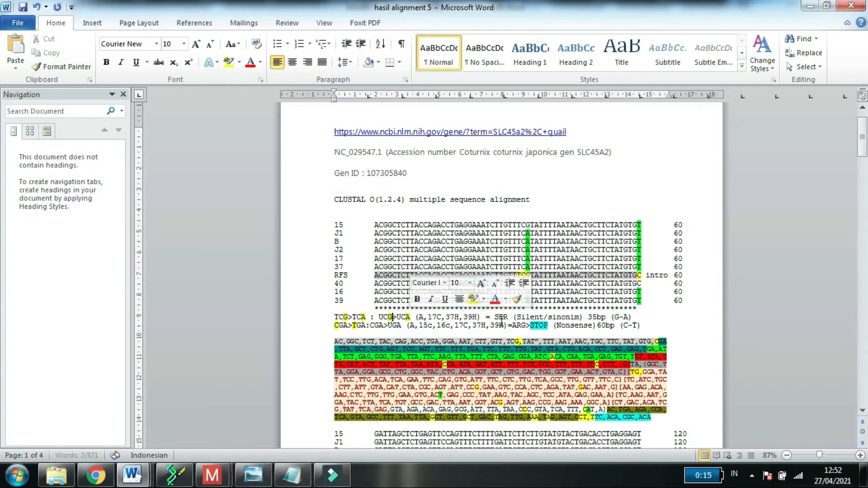
left_click(501, 320)
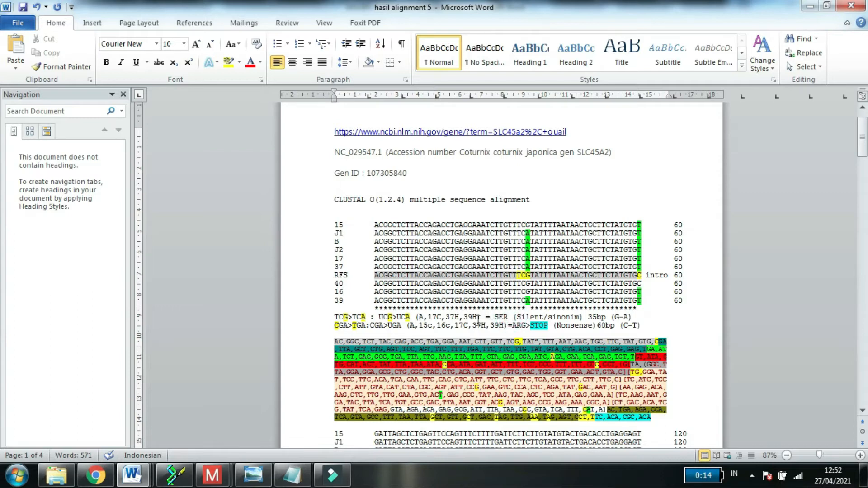
Step: Bring up the codon table image 5fec8c04afc89, shrink and place its window beside the mutation notes, and dismiss the colour scheme prompt
left_click(253, 475)
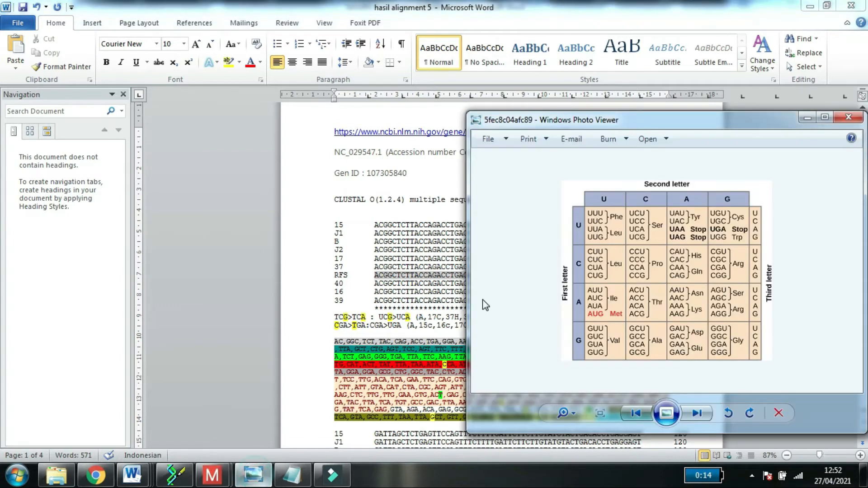
left_click_drag(654, 116, 157, 158)
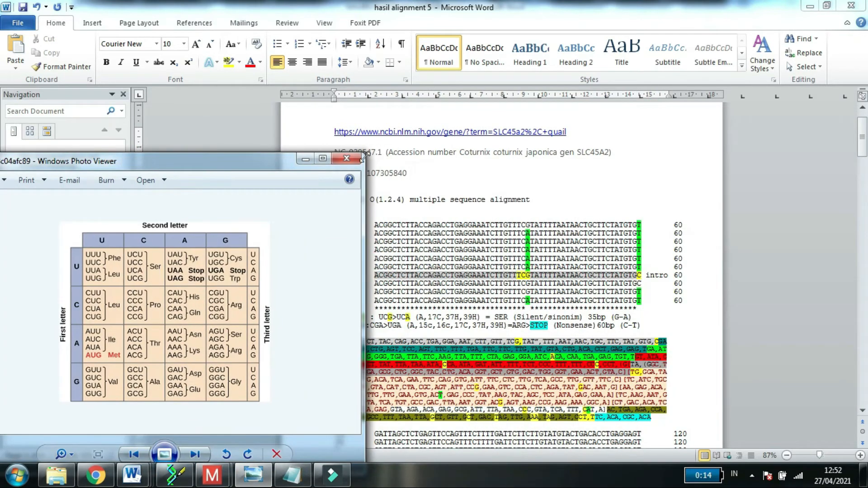
left_click_drag(362, 157, 231, 199)
left_click_drag(135, 209, 203, 179)
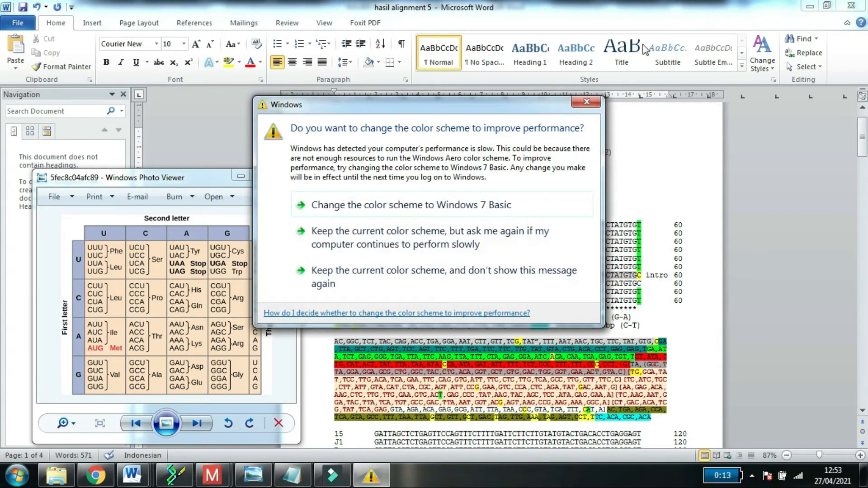
left_click(585, 103)
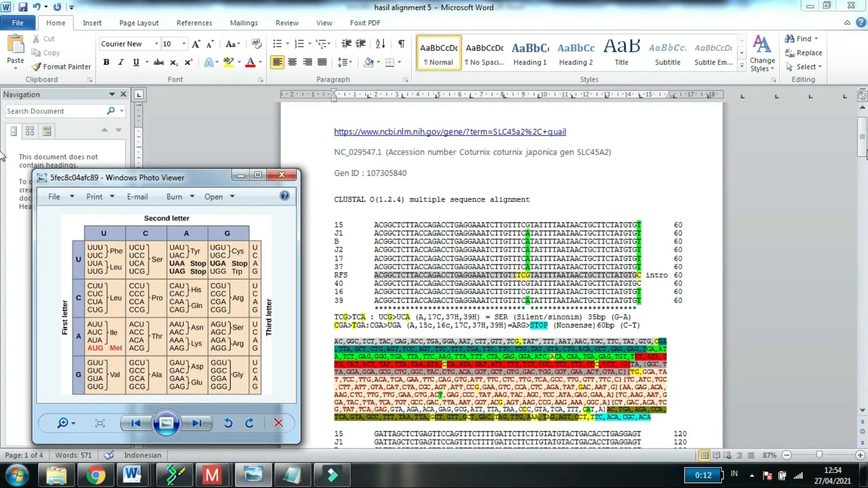
Step: Review the alignment blocks and mutation notes from 120 to 420 bp, including CCG>CCA and GAC>AAC, and bring up the codon table
left_click_drag(862, 147, 866, 181)
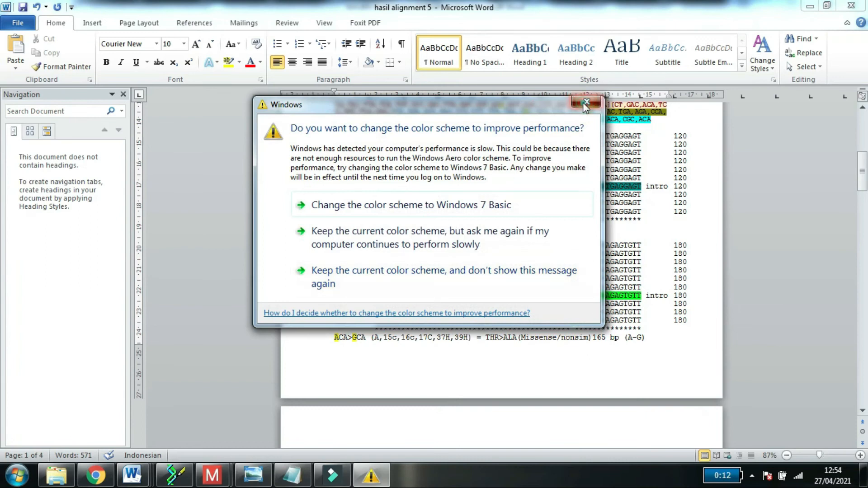
left_click(585, 105)
left_click(524, 314)
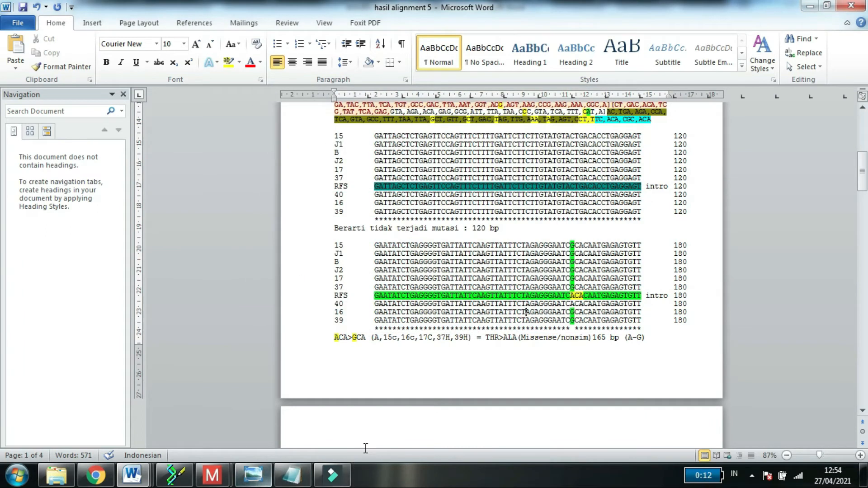
left_click_drag(867, 177, 867, 237)
left_click_drag(374, 173, 637, 173)
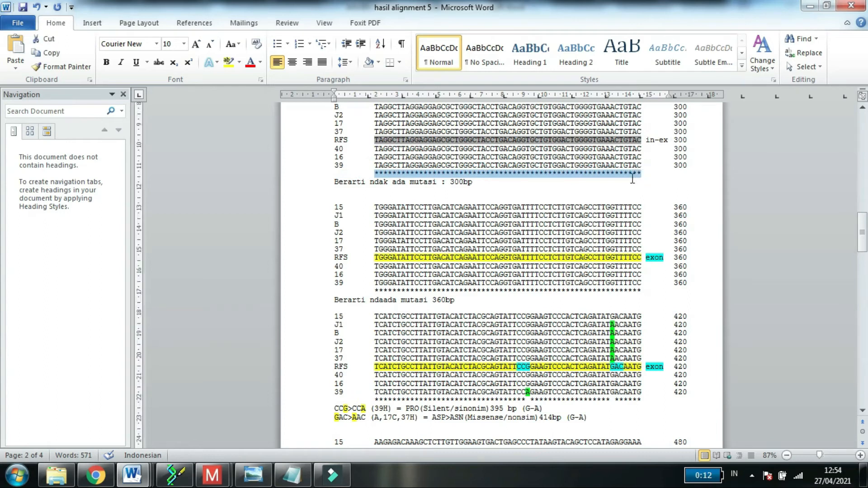
left_click(549, 257)
left_click(362, 417)
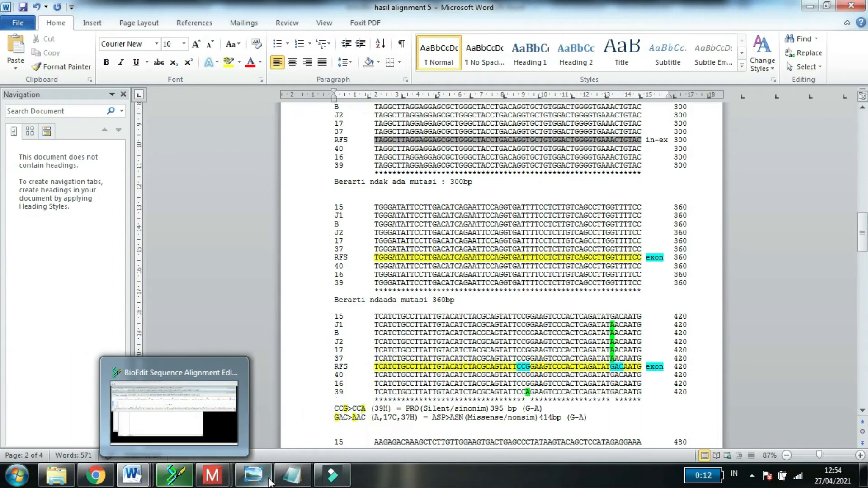
left_click(253, 475)
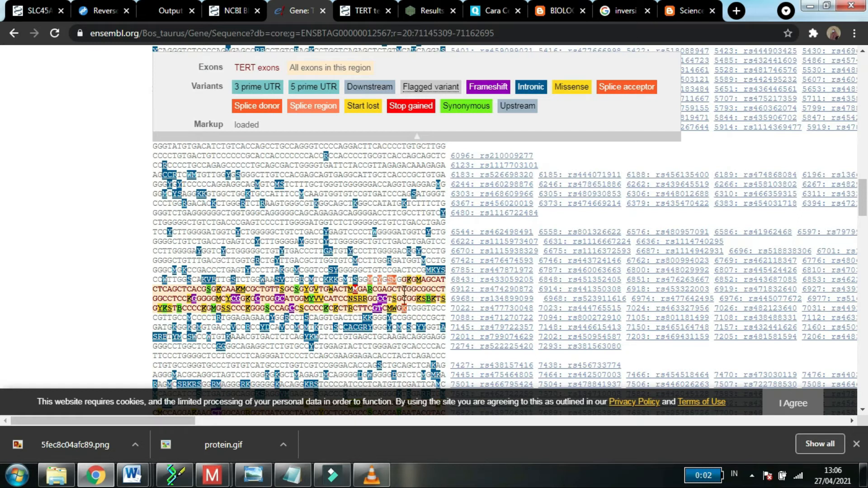
Step: Mark the exon sequence with its variant codes on Ensembl's TERT gene page, and switch to the tert exon 5 document in Word
left_click_drag(401, 279, 406, 309)
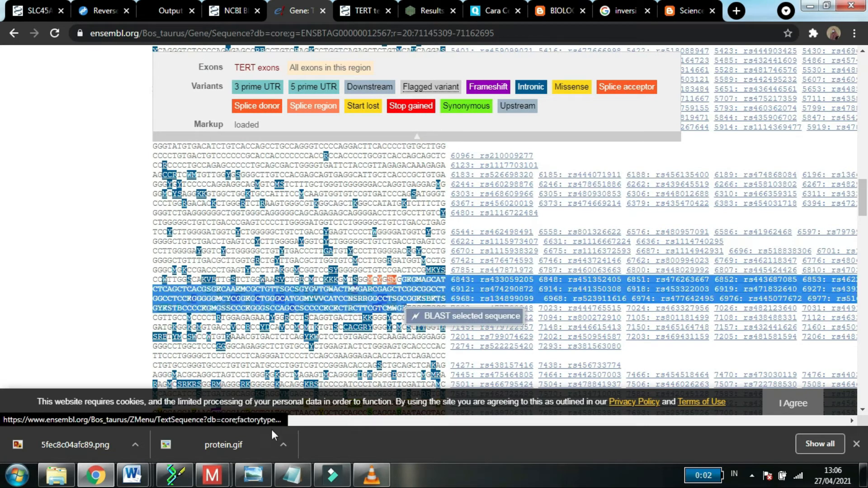
left_click(28, 348)
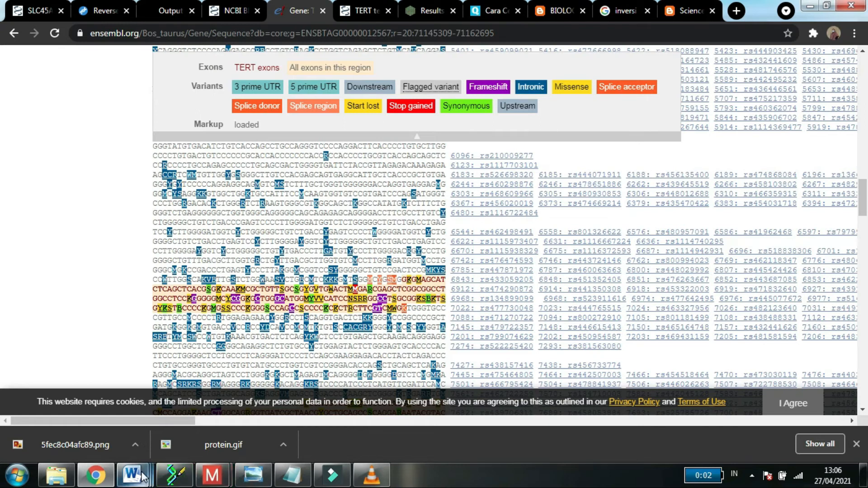
mouse_move(136, 473)
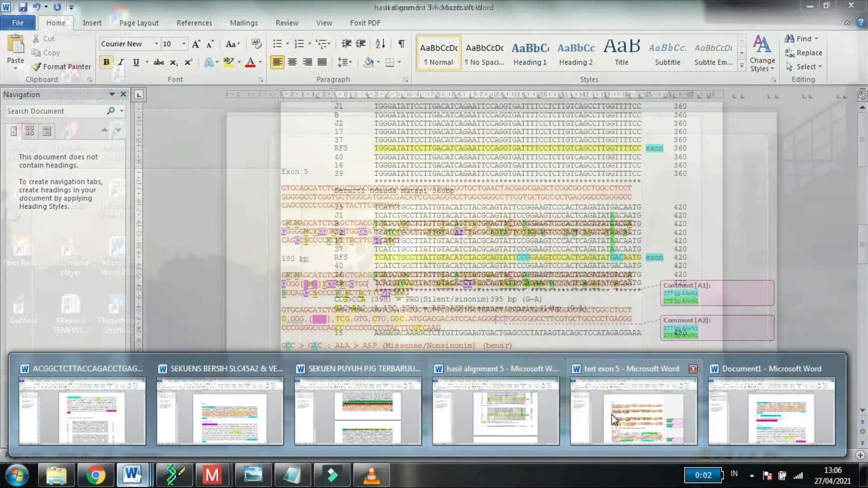
left_click(633, 409)
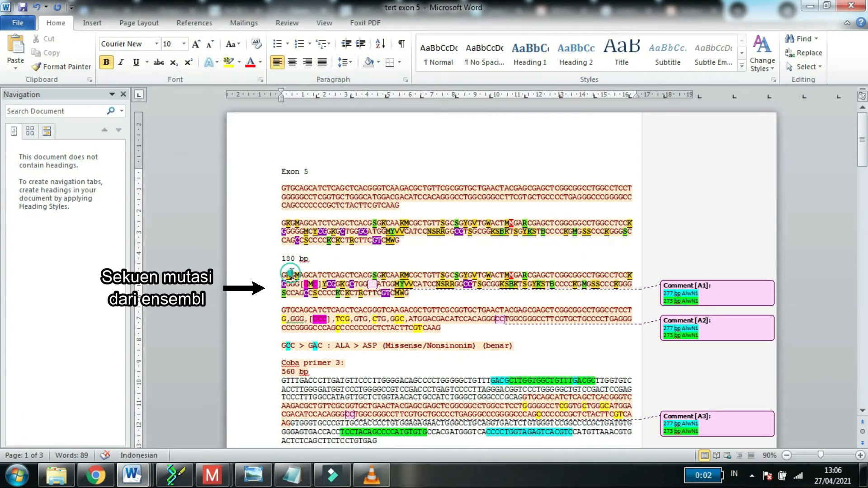
Step: Compare the mutated Ensembl sequence with the unmutated sequence below it, focusing on the bracketed codon containing the M variant
double_click(278, 314)
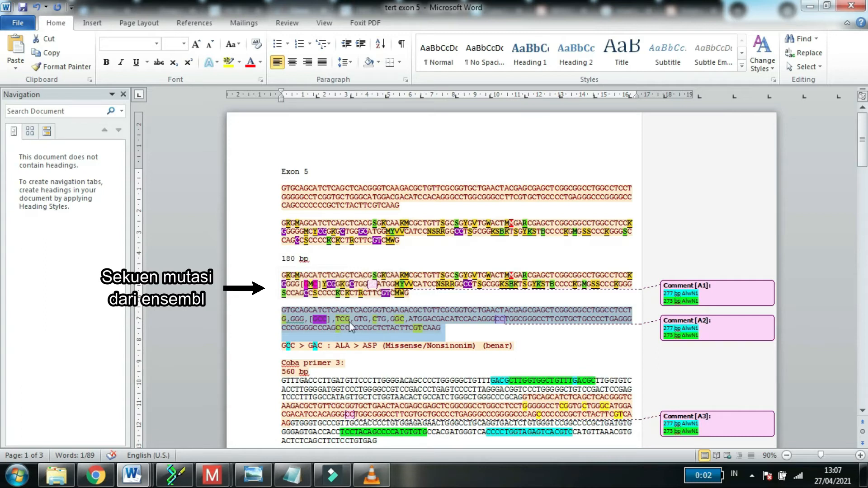
left_click(306, 293)
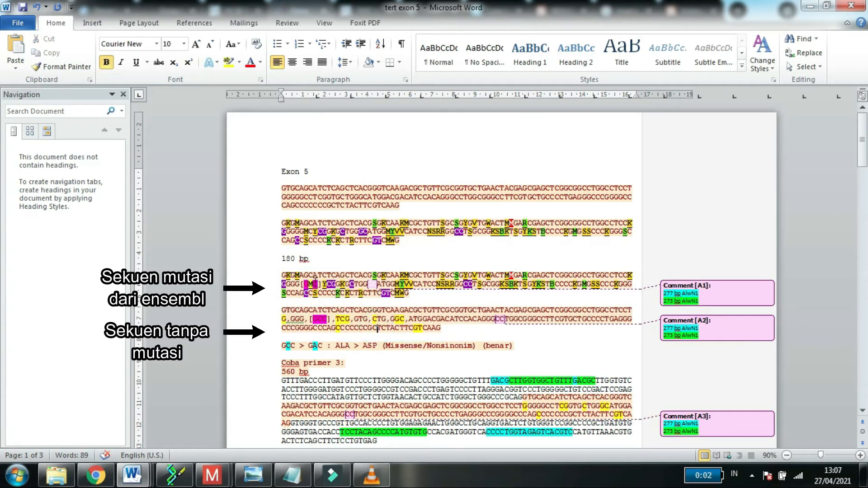
left_click_drag(313, 284, 309, 284)
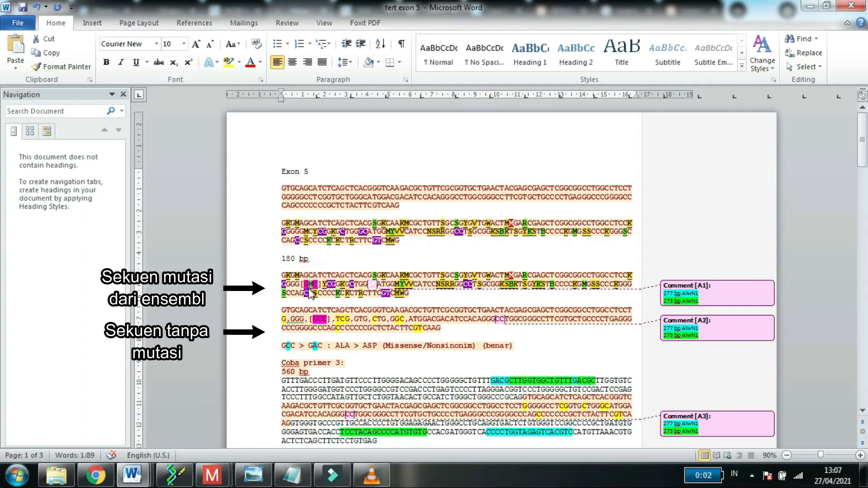
left_click(304, 285)
left_click(318, 283)
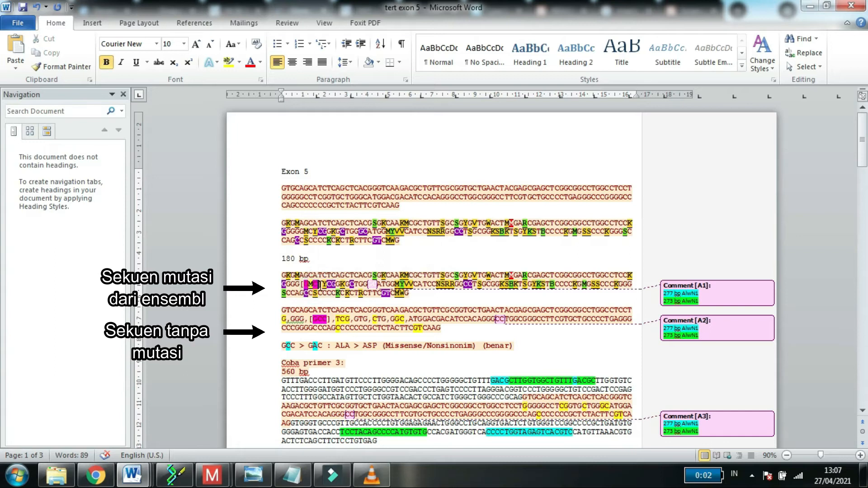
left_click_drag(323, 284, 304, 284)
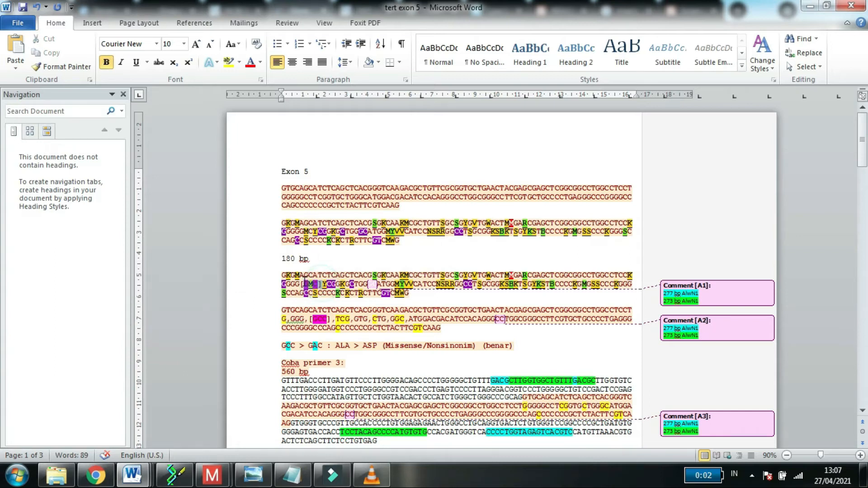
Step: Apply text highlighting to the middle C of the bracketed GCC codon in the unmutated sequence
left_click(314, 319)
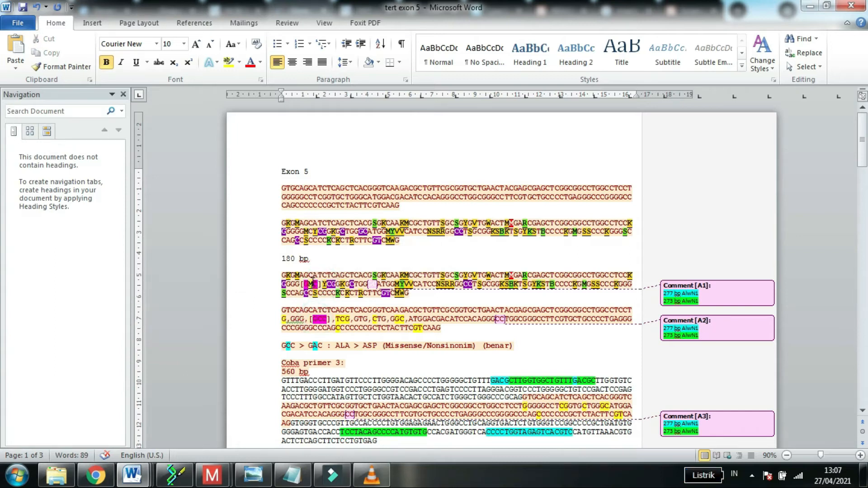
double_click(320, 319)
left_click_drag(322, 319, 317, 319)
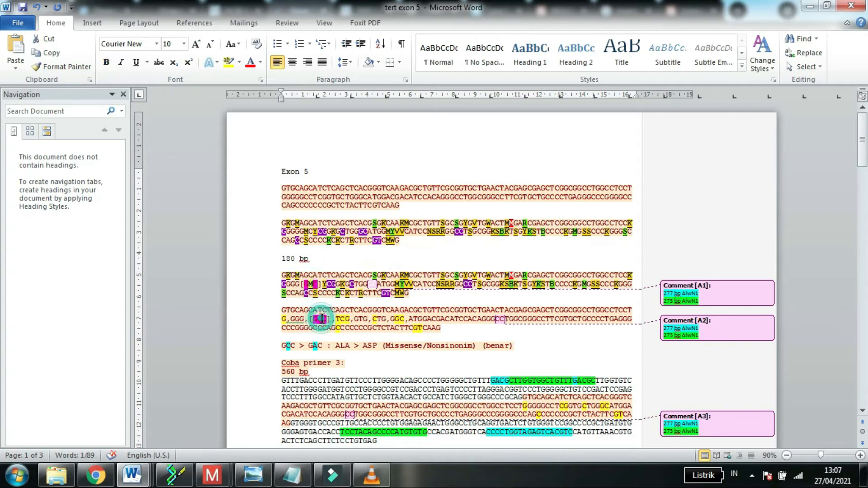
left_click(229, 66)
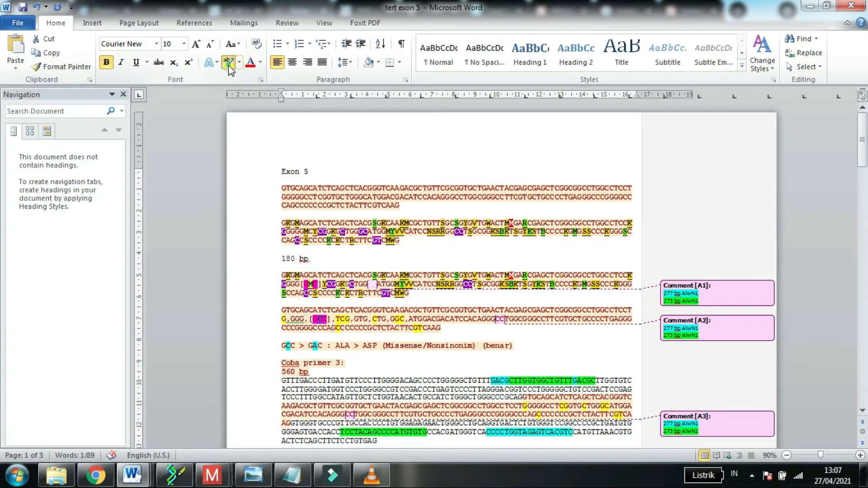
left_click(334, 317)
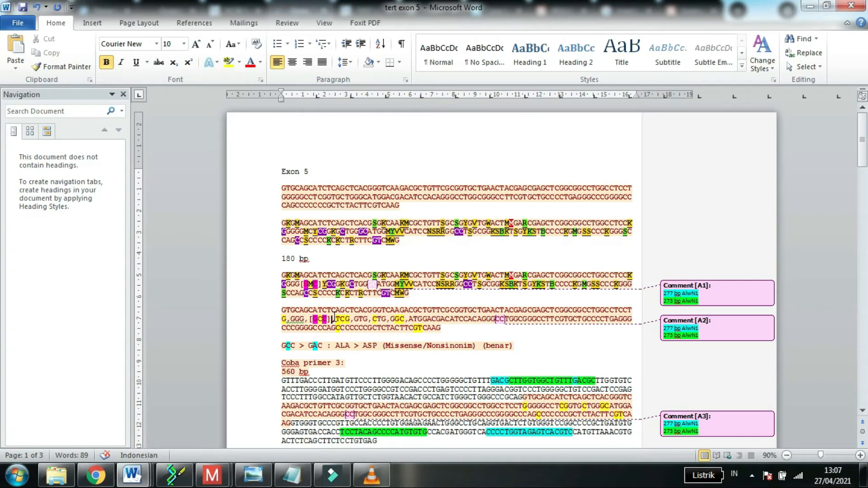
Step: Examine the bases of the bracketed GCC codon in the unmutated sequence
left_click(352, 319)
left_click(331, 319)
left_click_drag(326, 318, 315, 318)
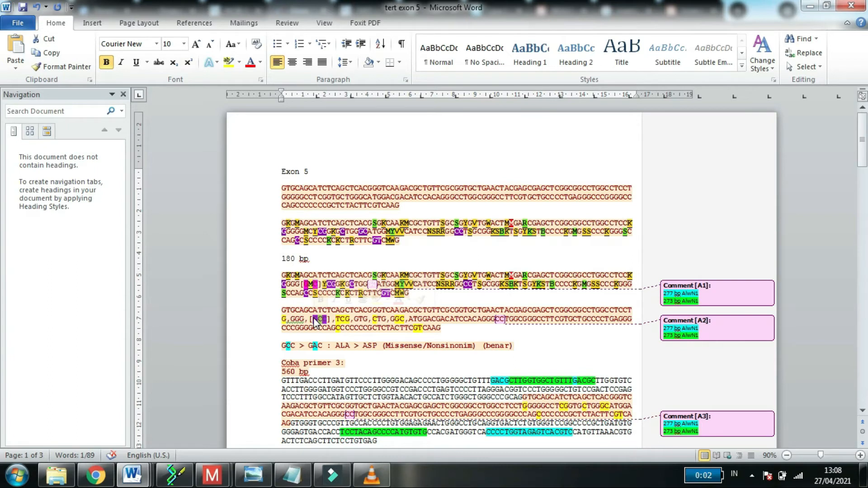
left_click(324, 321)
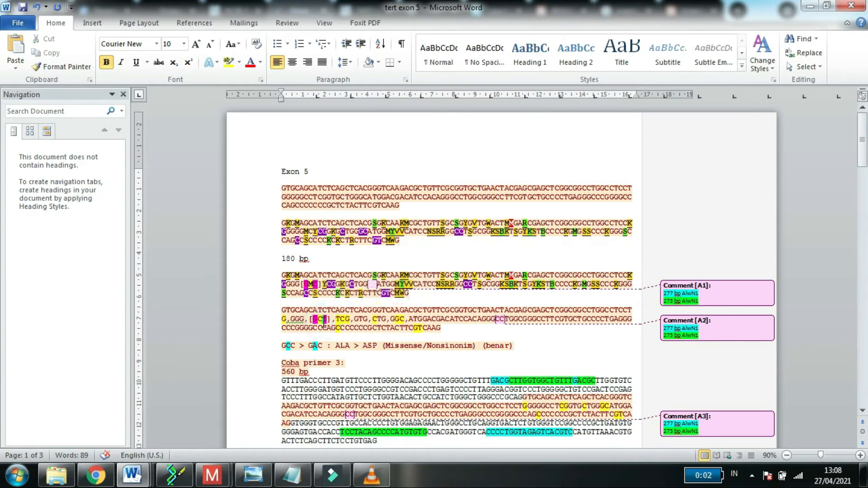
double_click(323, 322)
left_click(326, 321)
Step: Compare the GCC > GAC note with the bracketed M variant in the mutated sequence to check the changed middle base
left_click(294, 347)
double_click(292, 347)
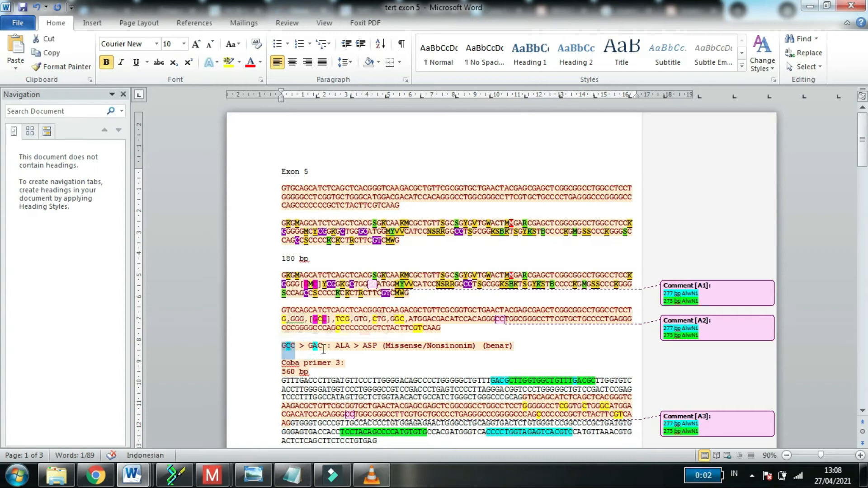
left_click(323, 351)
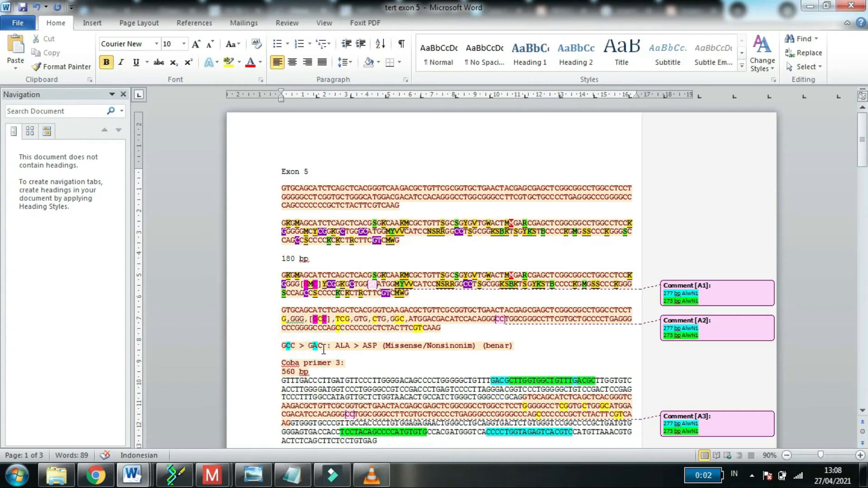
left_click(319, 345)
left_click(311, 283)
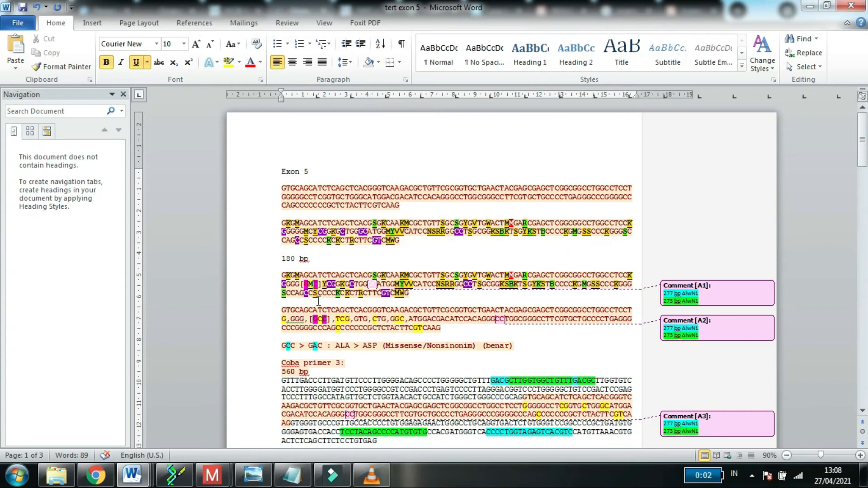
mouse_move(311, 283)
left_click(315, 345)
left_click(318, 346)
left_click(289, 342)
left_click(316, 344)
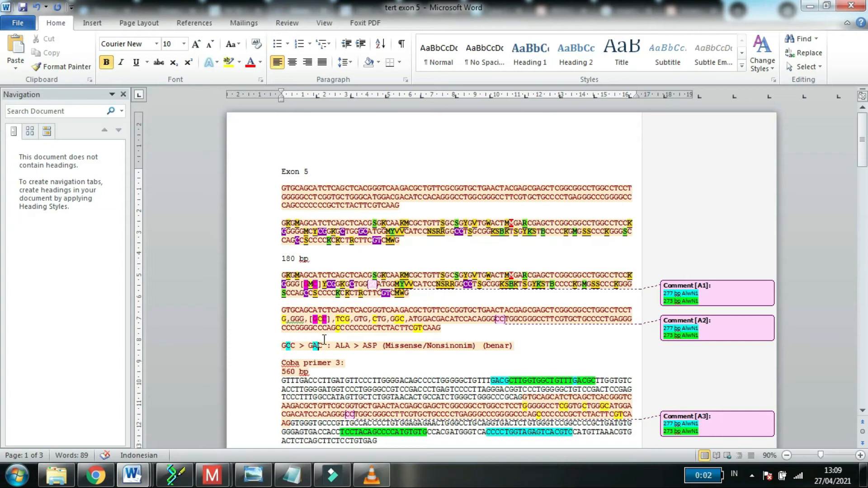
Step: Read the ALA > ASP (Missense/Nonsinonim) classification in the mutation note, and return to the Ensembl TERT page in Chrome
left_click(324, 346)
left_click(338, 346)
left_click(348, 346)
left_click(414, 350)
left_click(96, 474)
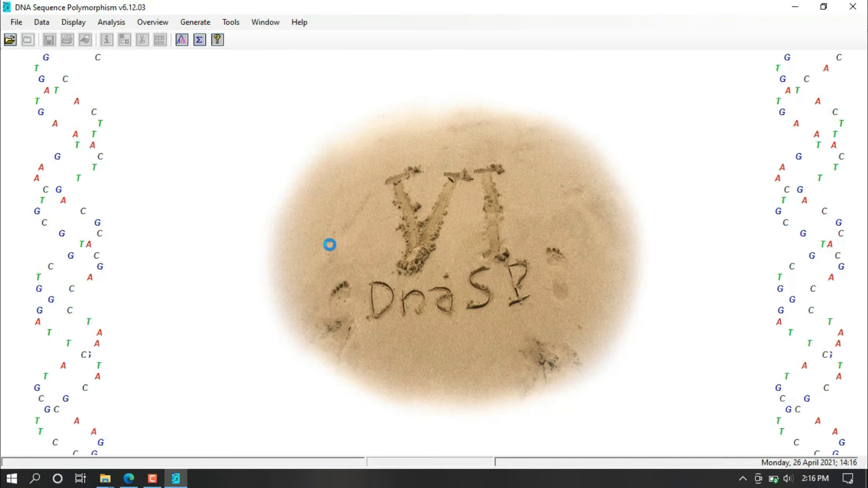
Step: In DnaSP, open the Sekuen & RFS data file from Downloads as a sequential-format MEGA file and dismiss its data information
left_click(23, 23)
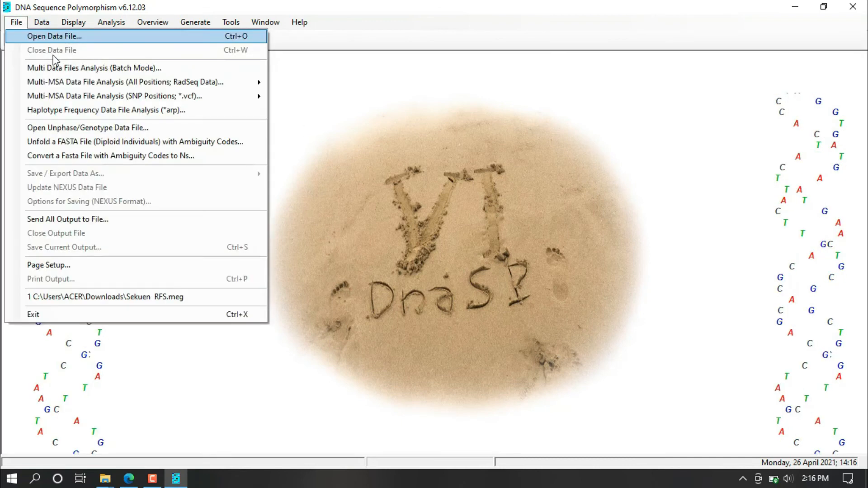
left_click(23, 35)
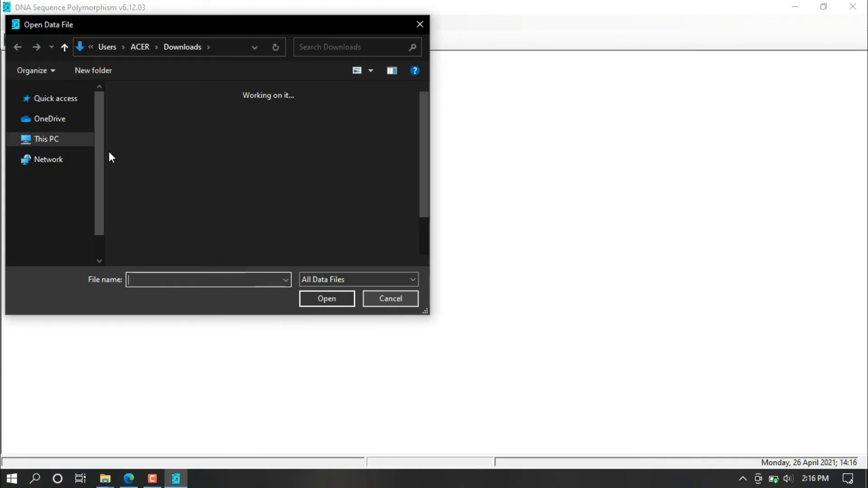
left_click(140, 140)
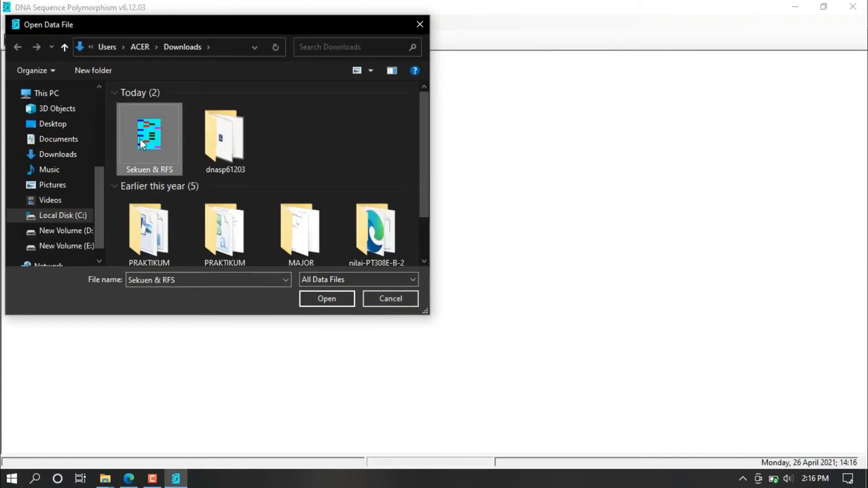
left_click(326, 300)
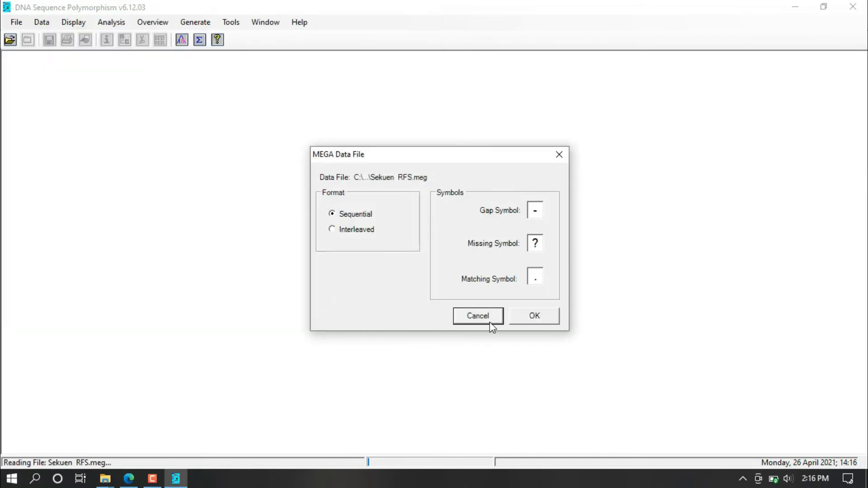
left_click(543, 314)
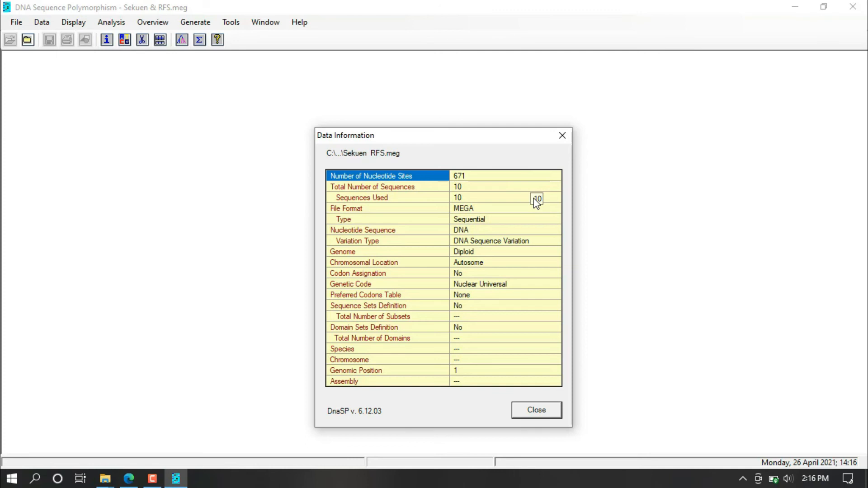
left_click(521, 410)
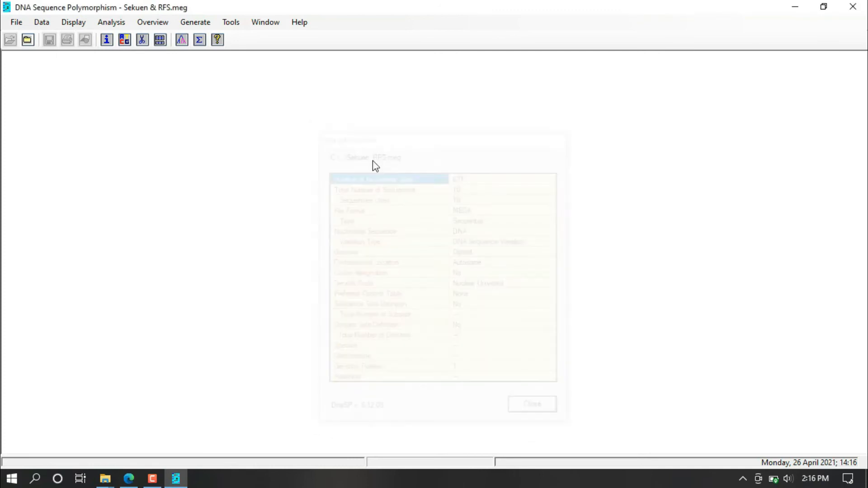
Step: Generate a haplotype data file from the loaded sequences in the Roehl Data File format for Network software
left_click(190, 22)
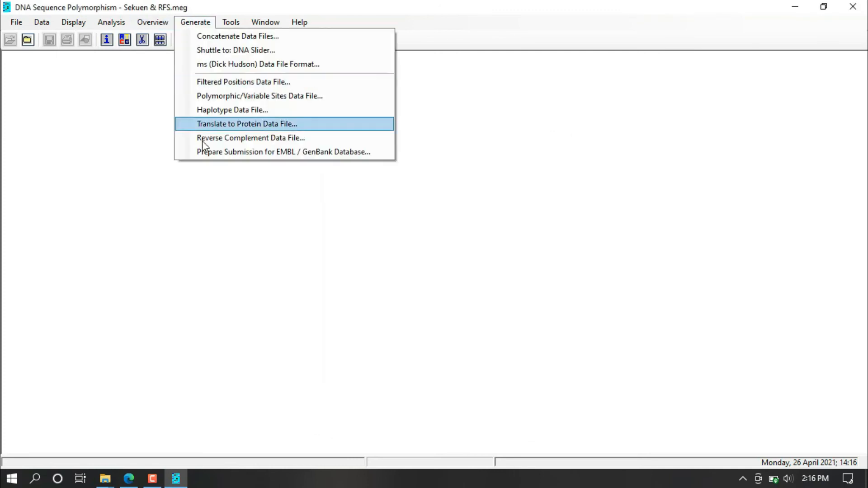
left_click(205, 111)
left_click(490, 293)
left_click(569, 333)
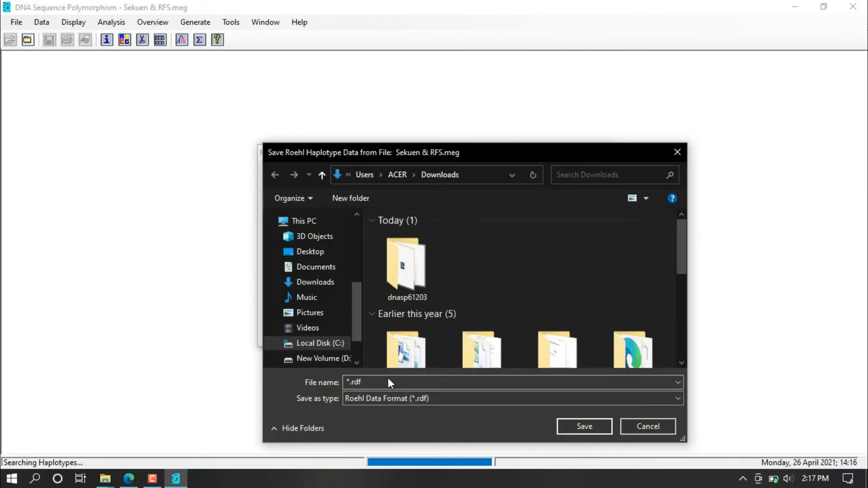
Step: Save the Roehl haplotype data in the Downloads folder as haplotype.rdf
left_click(348, 382)
left_click(347, 382)
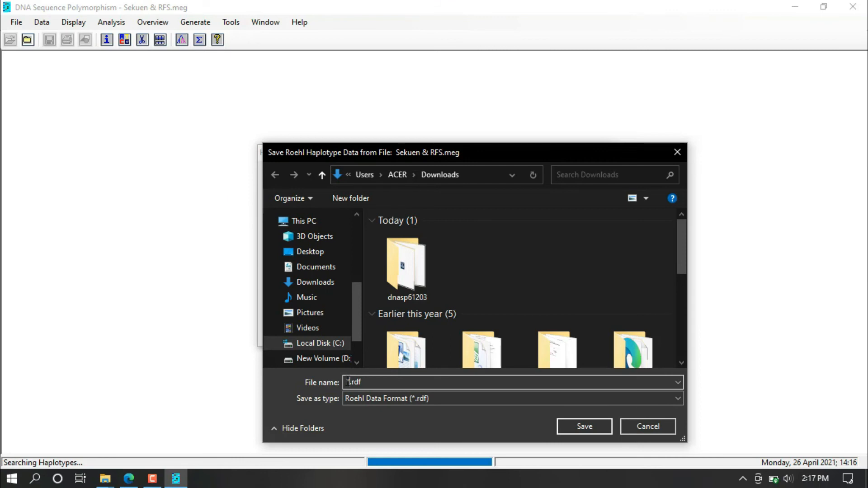
key("BackSpace")
type("haplotype")
left_click(593, 428)
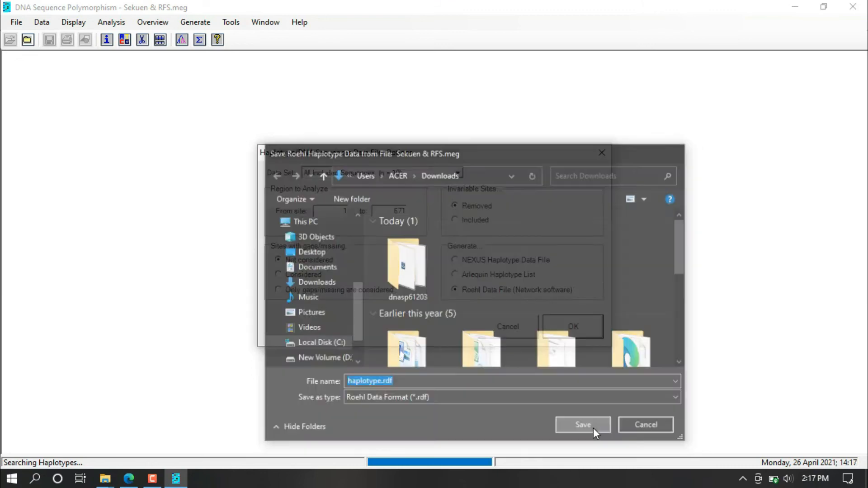